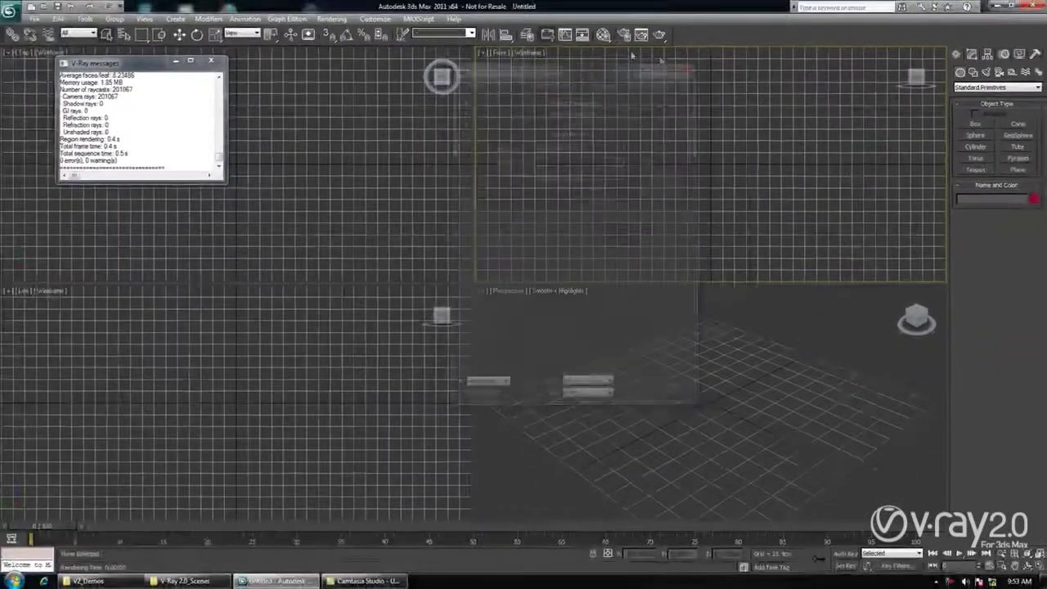
- Load a VRayMultiSubTex map into the first Material Editor slot and view its ID source options
left_click(605, 35)
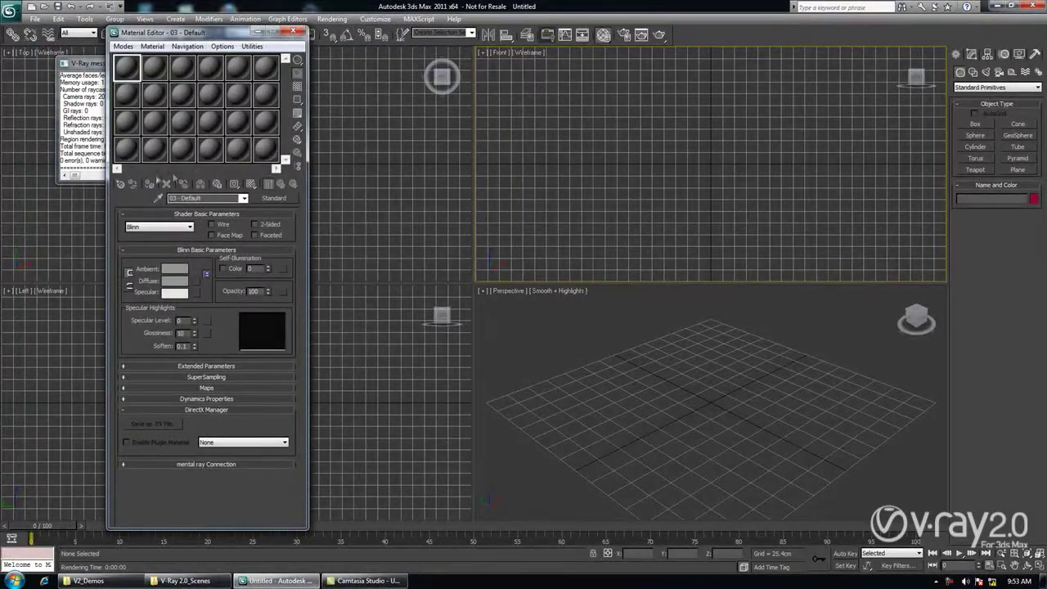
left_click(120, 184)
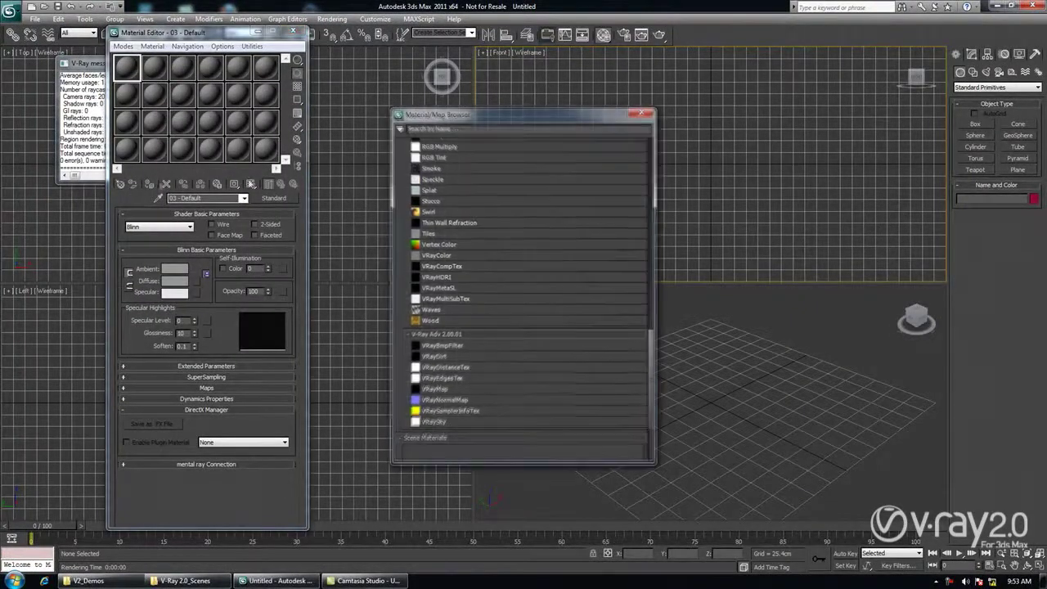
double_click(445, 299)
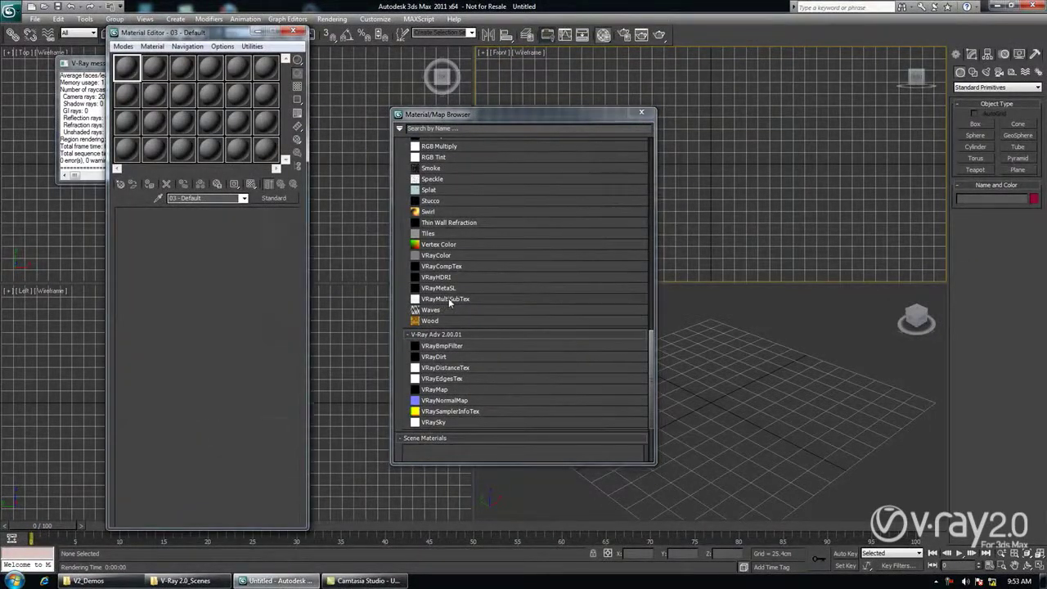
left_click(644, 113)
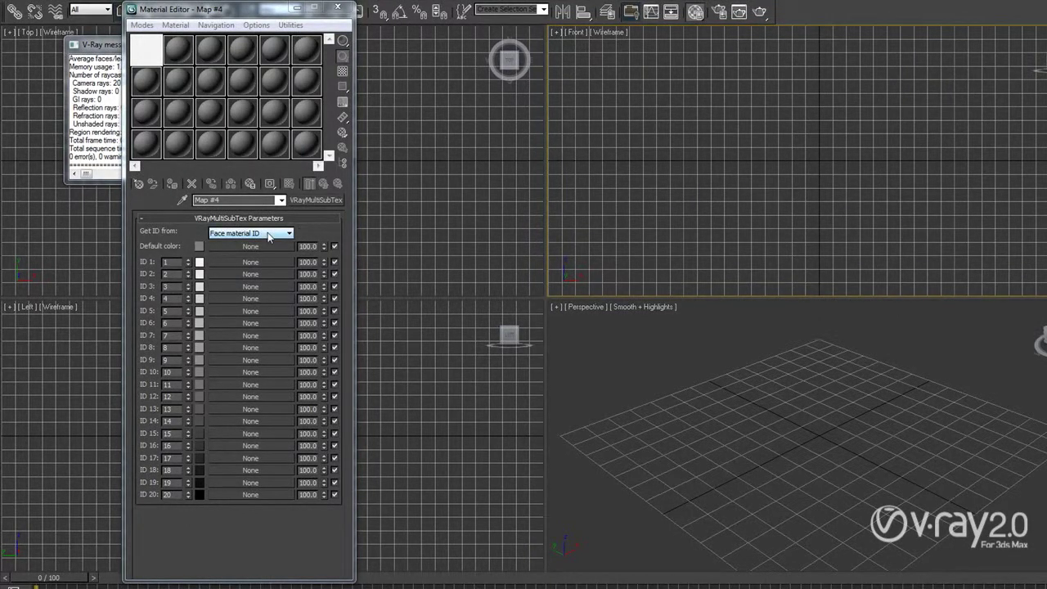
left_click(269, 235)
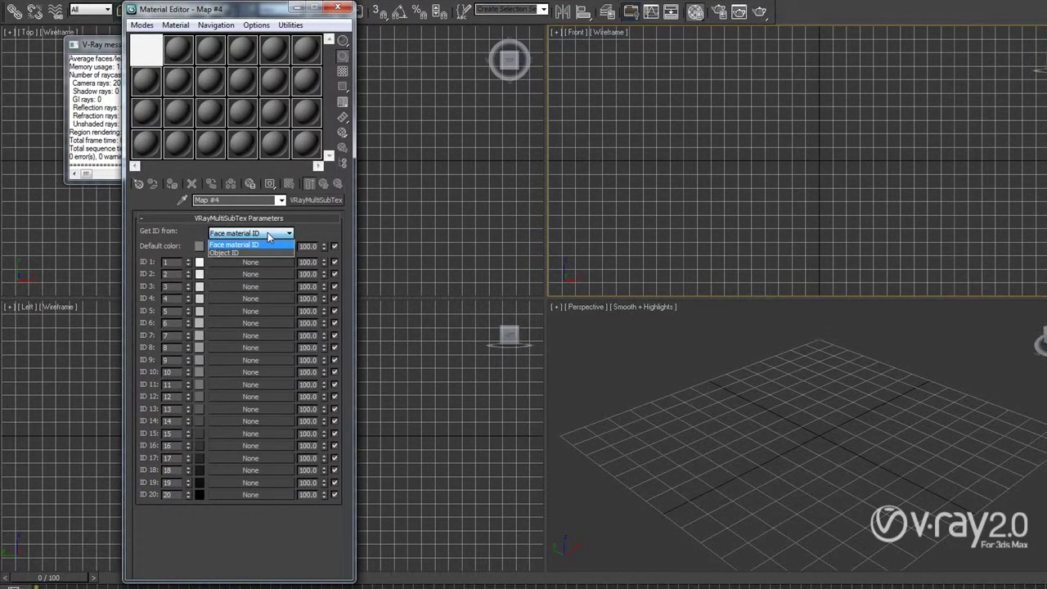
left_click(312, 231)
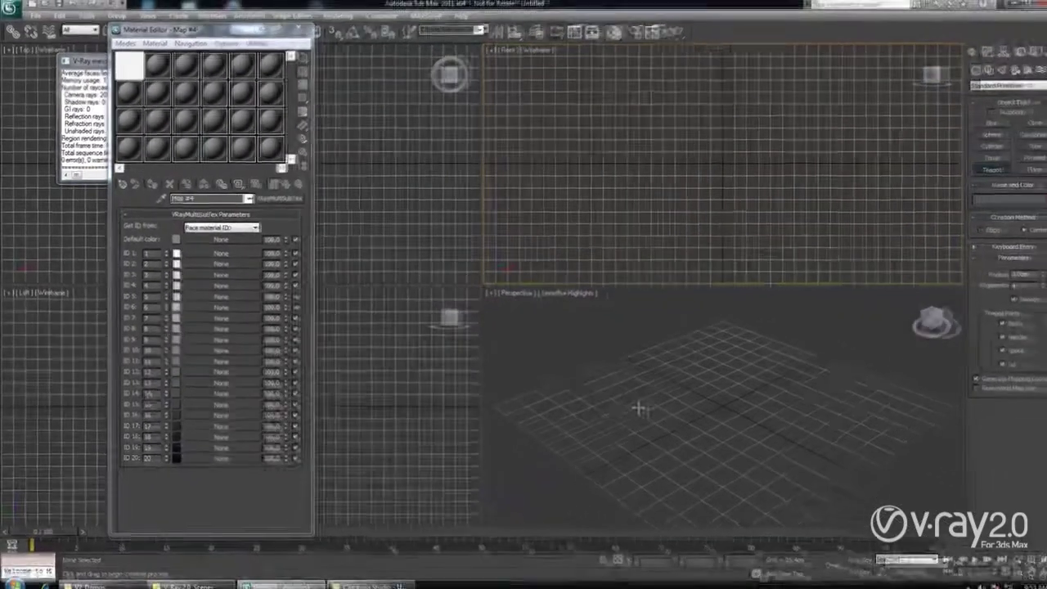
- Create a teapot about 53 cm in radius and a geosphere about 69 cm in radius beside it in the Perspective view
left_click_drag(622, 406, 642, 429)
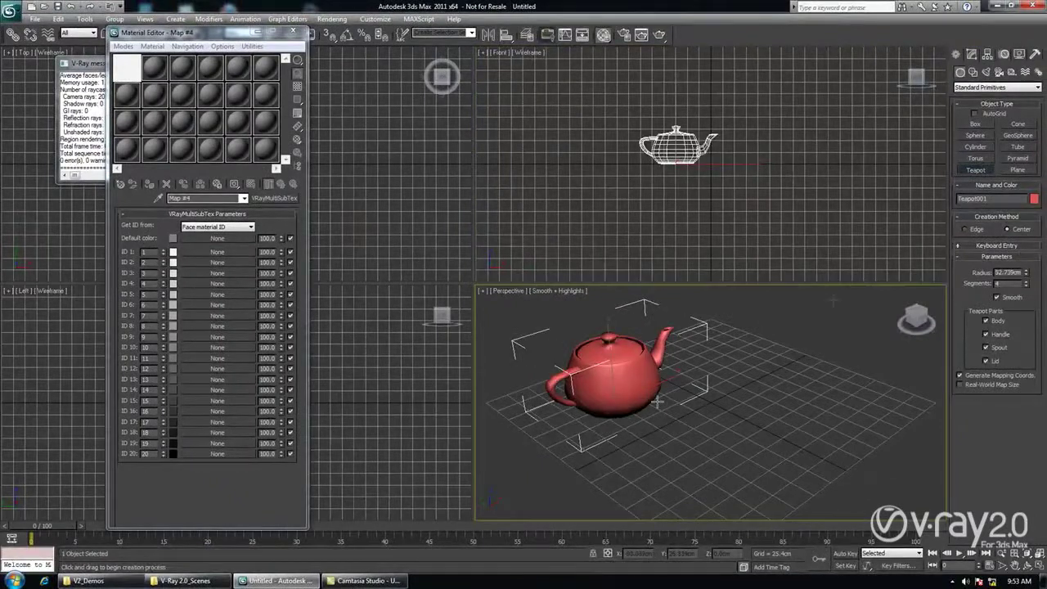
left_click(1021, 136)
left_click_drag(765, 347, 815, 358)
- Change the second material slot to a VRayMtl and assign it to the teapot and the geosphere
left_click(161, 73)
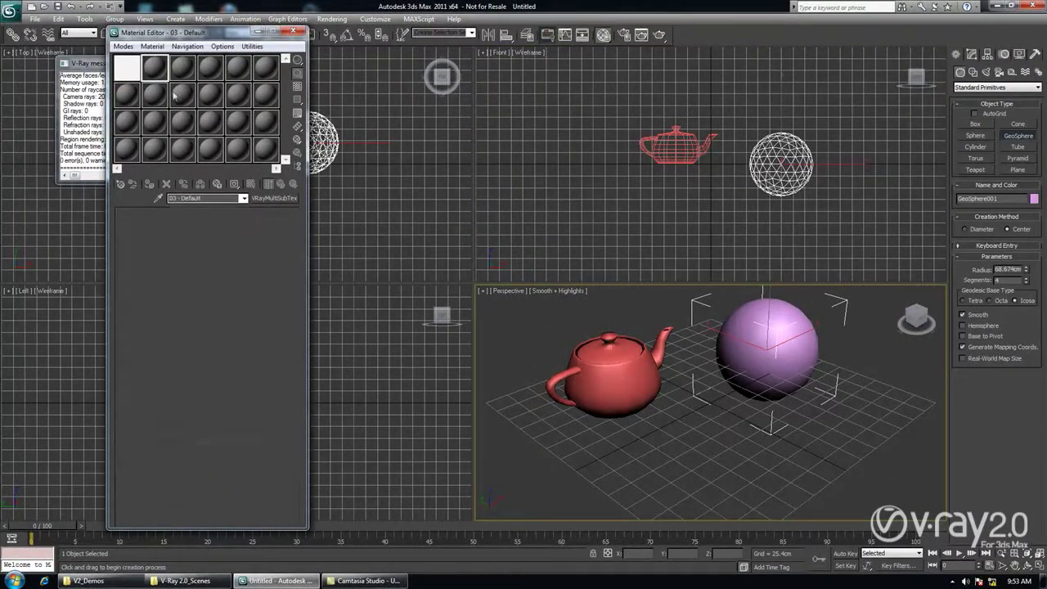
left_click(275, 199)
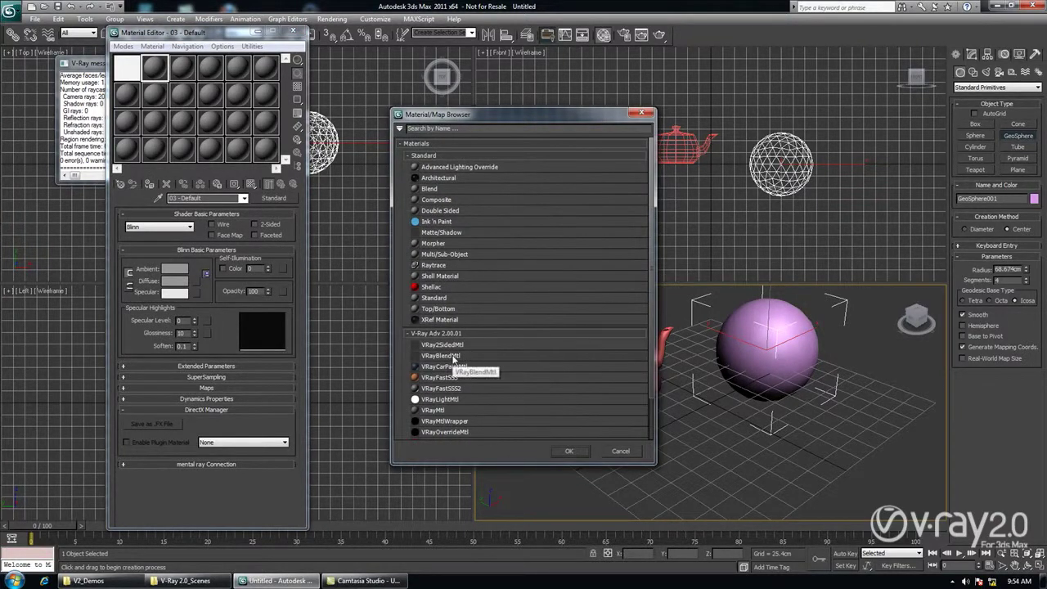
double_click(432, 410)
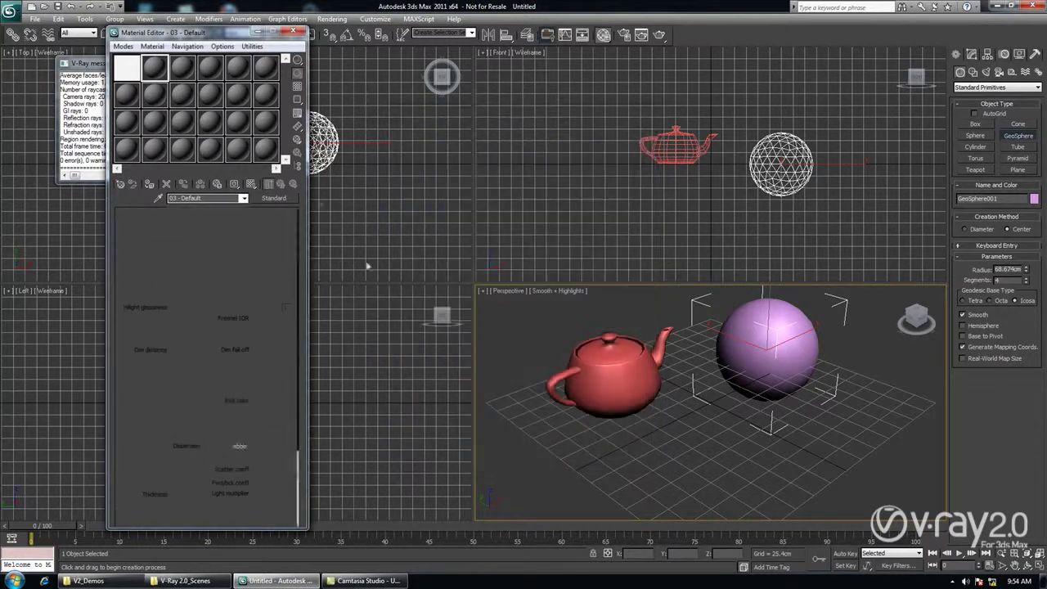
left_click_drag(587, 372, 588, 373)
left_click_drag(165, 75, 743, 355)
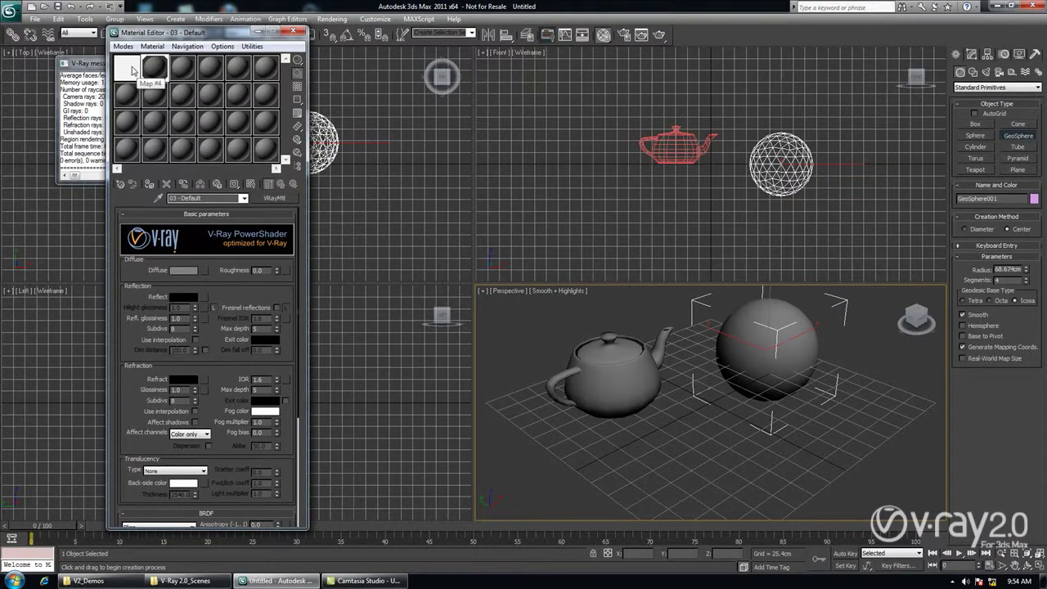
- Instance the VRayMultiSubTex map into the VRayMtl's diffuse slot and set the map to get its ID from Object ID
left_click_drag(130, 69, 206, 274)
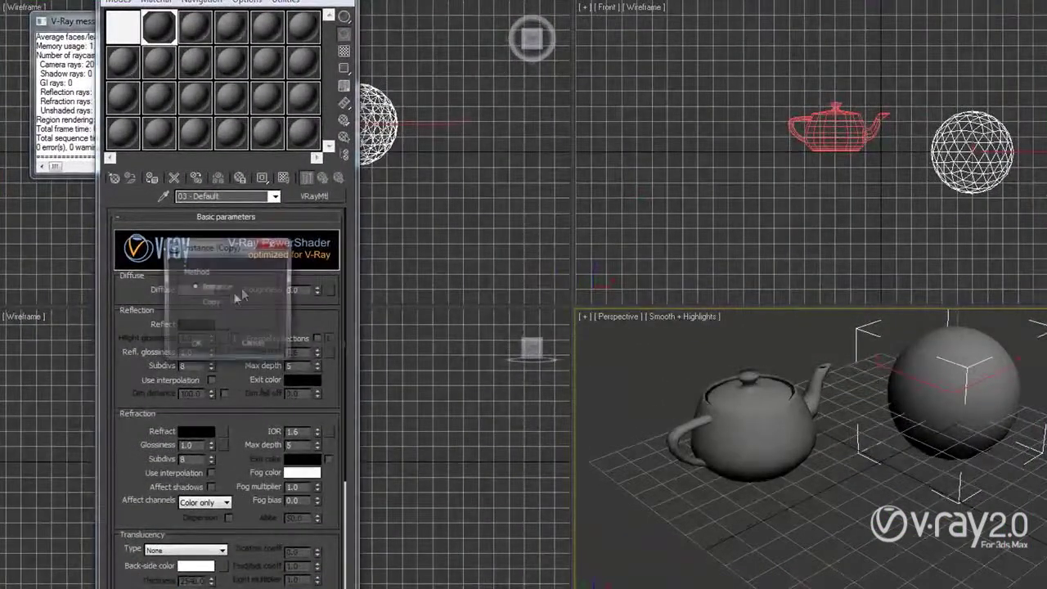
left_click(198, 343)
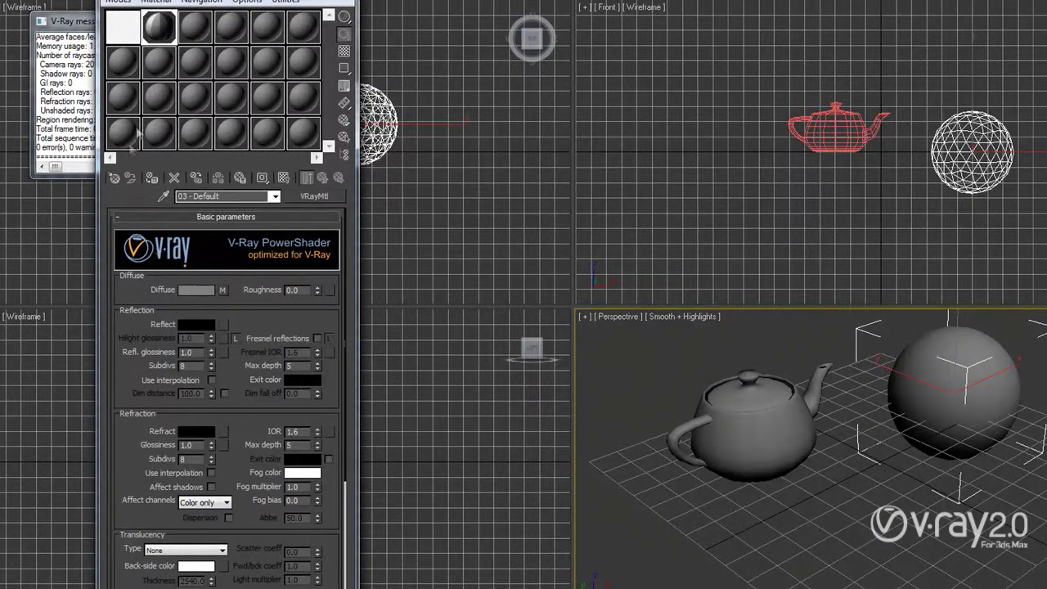
left_click(128, 36)
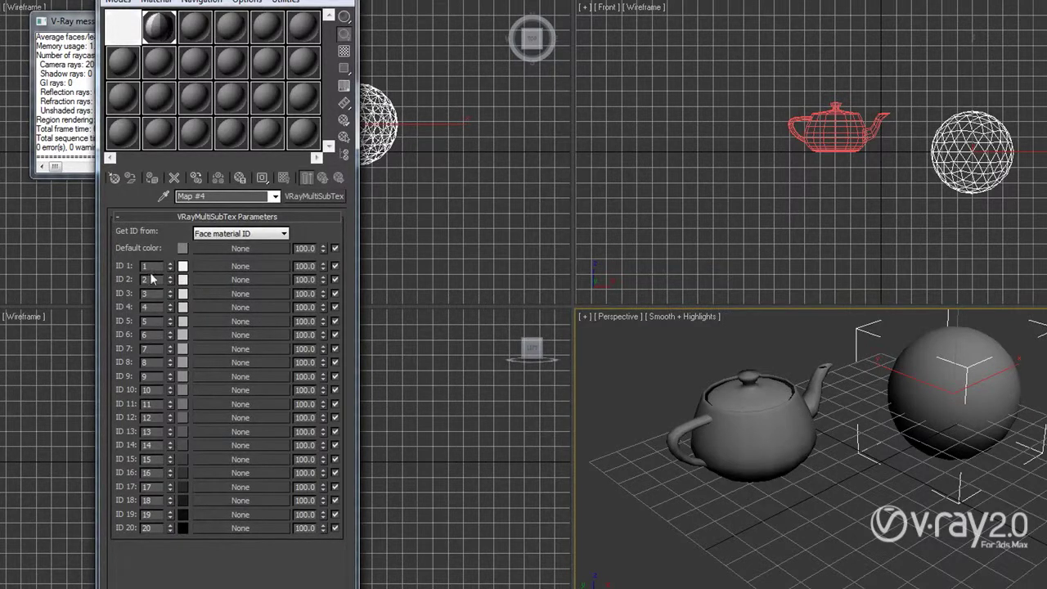
left_click(227, 235)
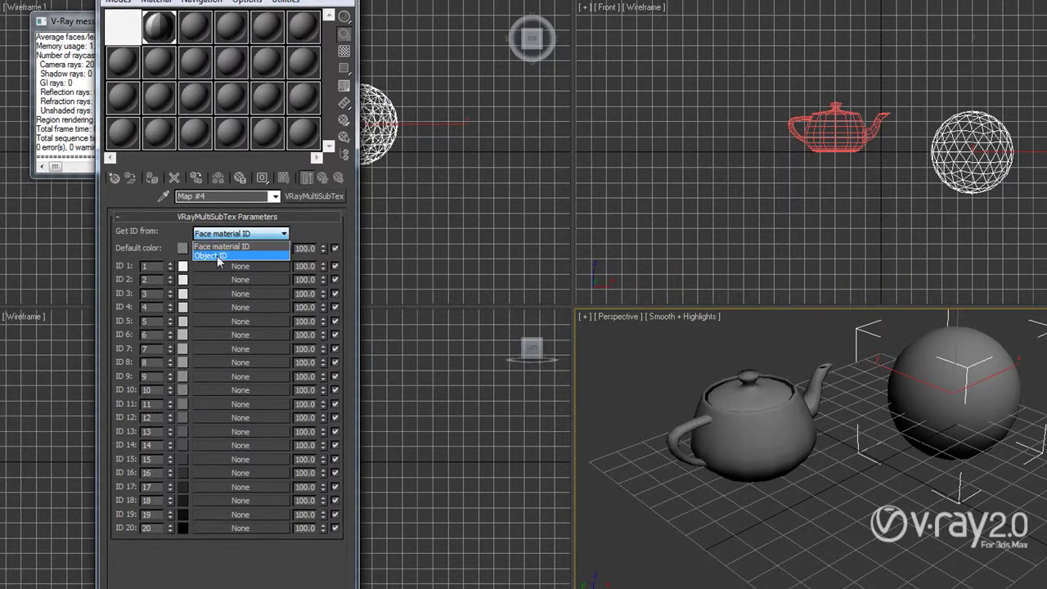
left_click(214, 256)
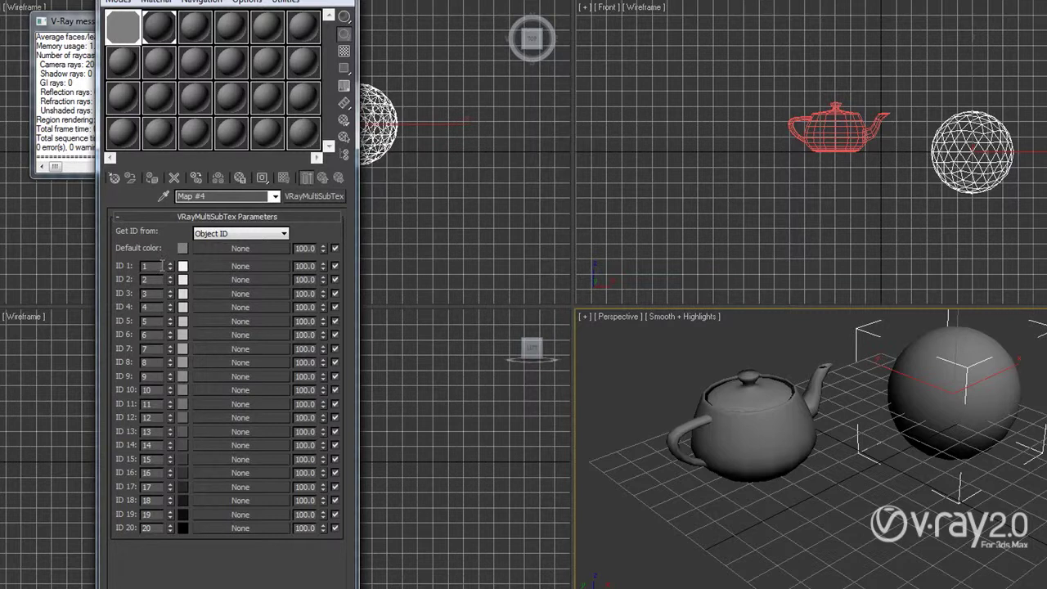
- Set the teapot's G-Buffer Object ID to 1 in its object properties
left_click(725, 422)
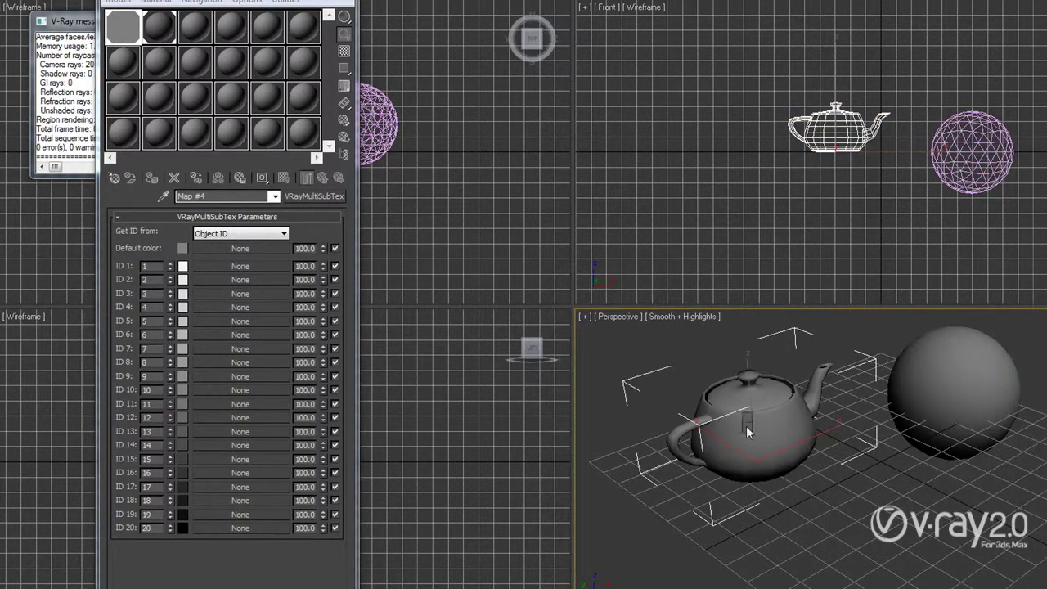
right_click(750, 425)
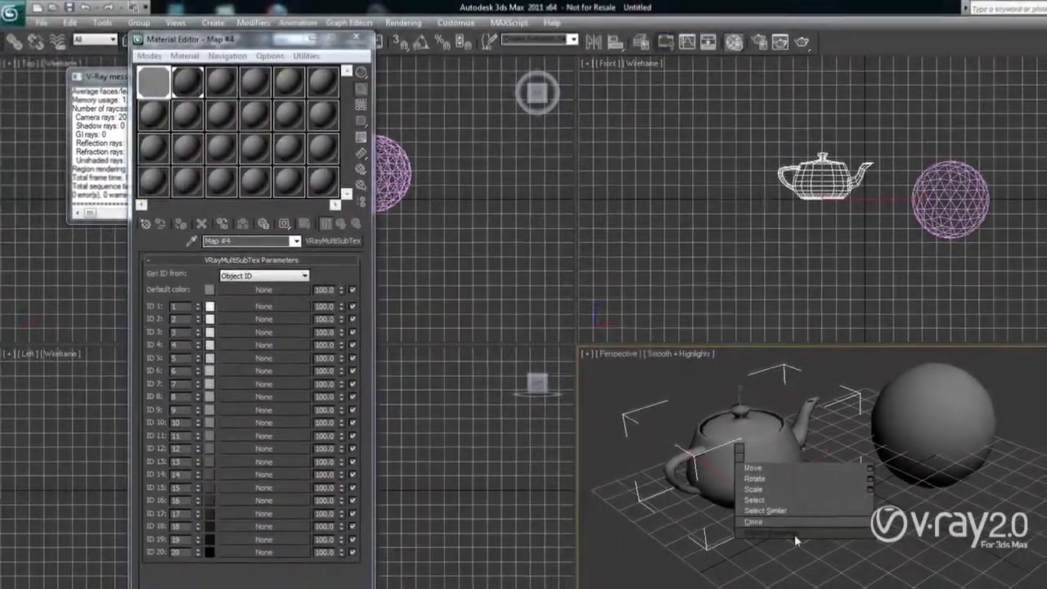
left_click(801, 513)
double_click(696, 438)
left_click(712, 435)
left_click(693, 542)
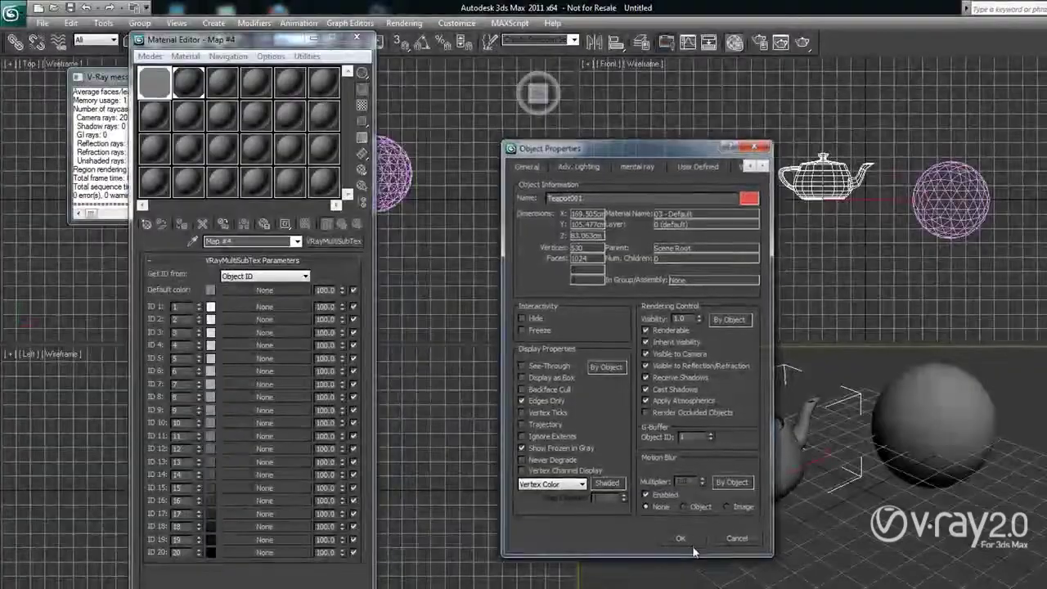
- Set the geosphere's G-Buffer Object ID to 2 in its object properties
left_click(955, 411)
right_click(955, 411)
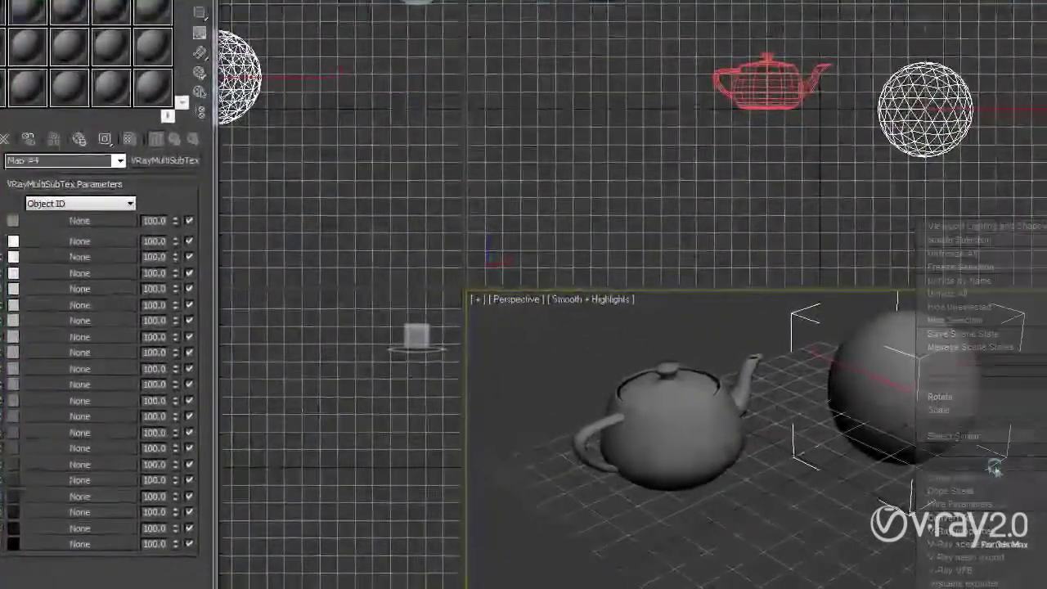
left_click(1007, 498)
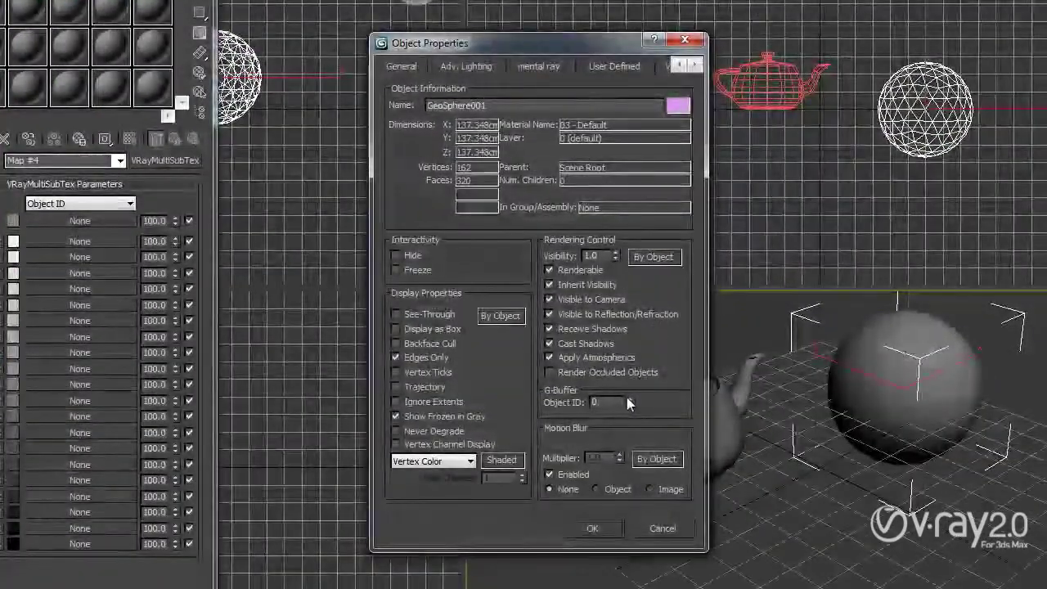
left_click(627, 399)
left_click(588, 519)
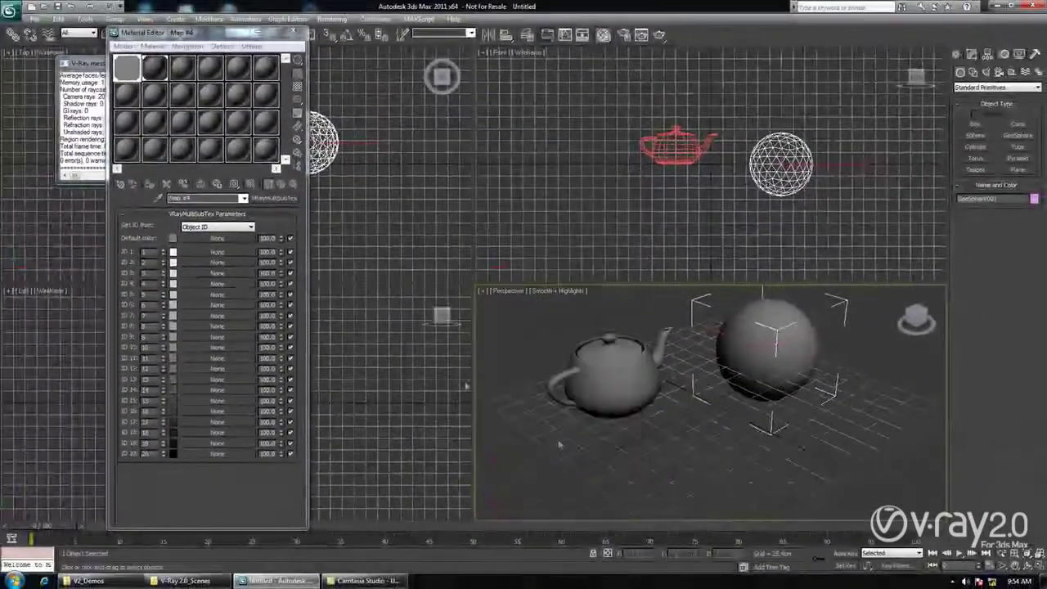
- Give ID 1 of the VRayMultiSubTex map a bright green colour and assign a Cellular map to ID 2
left_click(173, 252)
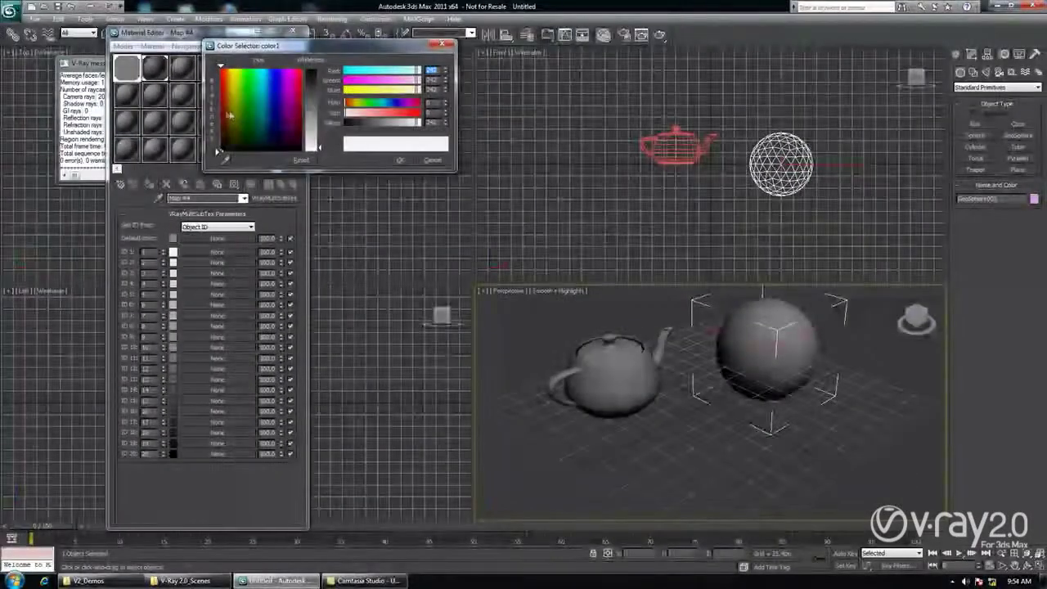
left_click(311, 82)
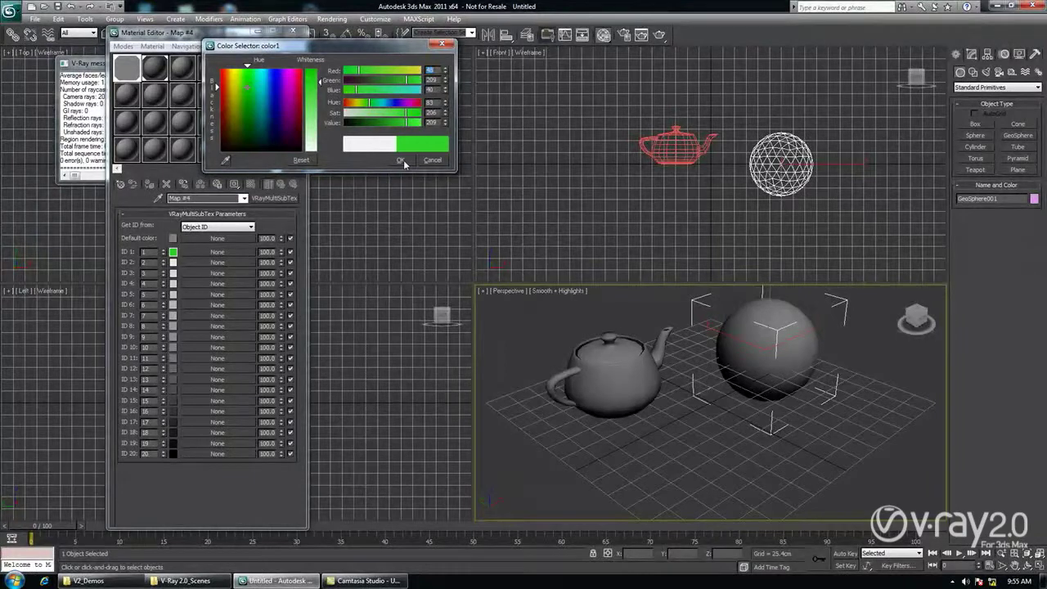
left_click(402, 159)
left_click(238, 263)
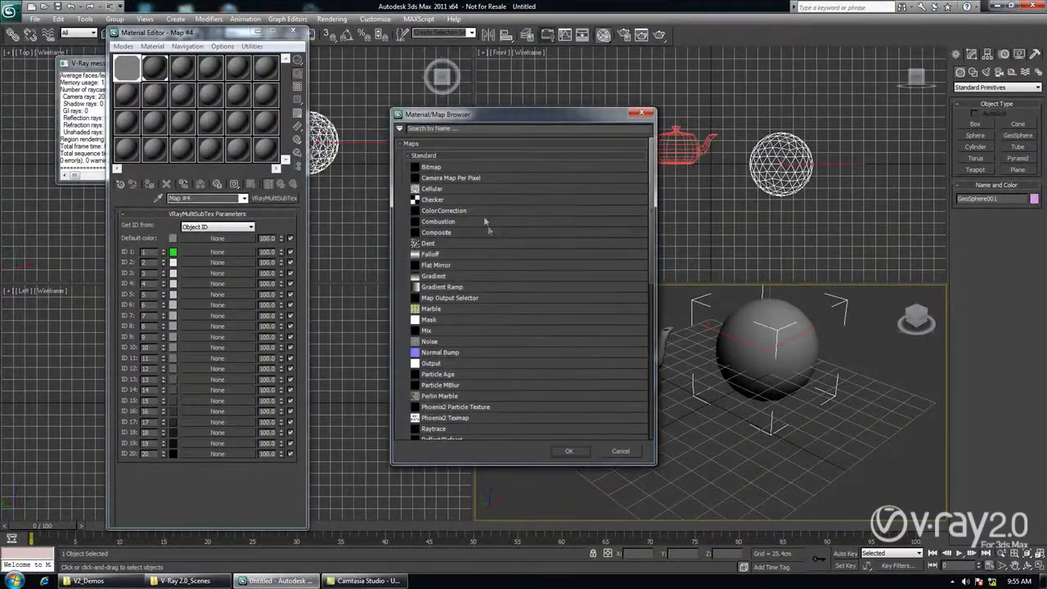
double_click(432, 188)
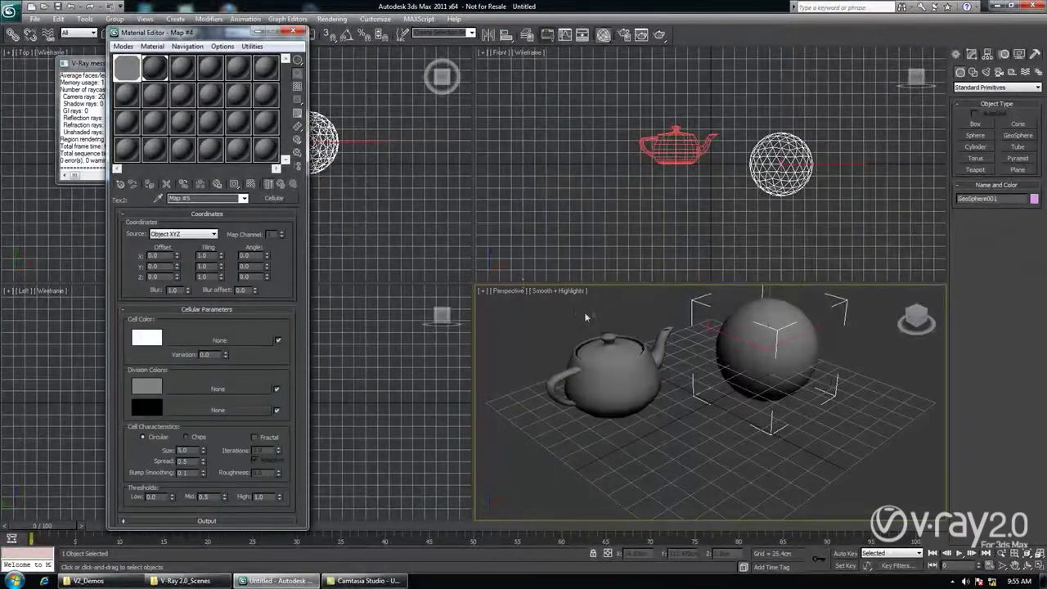
- Render the Perspective view to check the textures on the teapot and geosphere, and close the render window
left_click(661, 35)
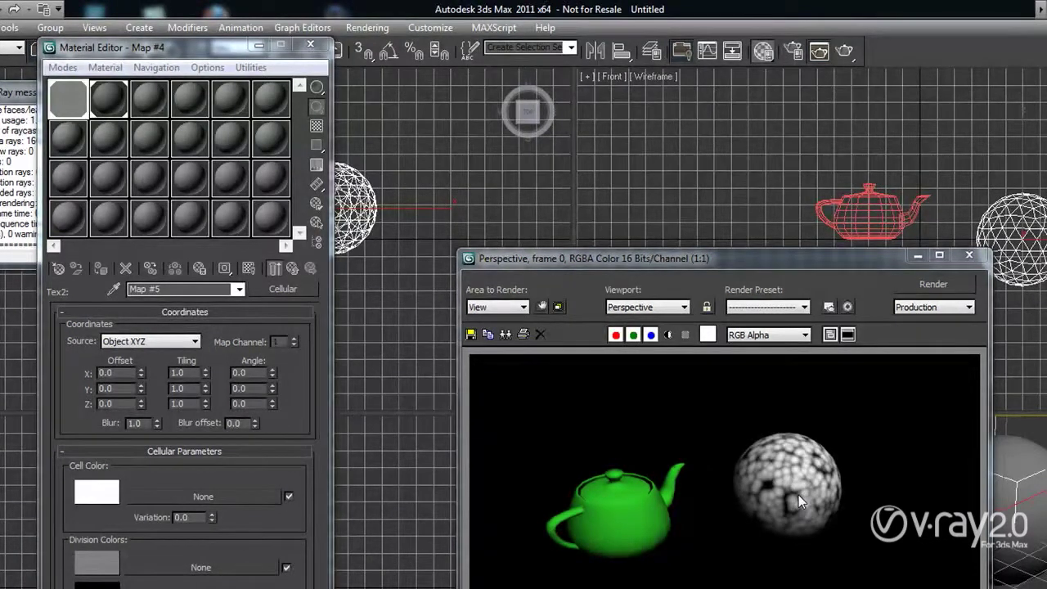
left_click(967, 257)
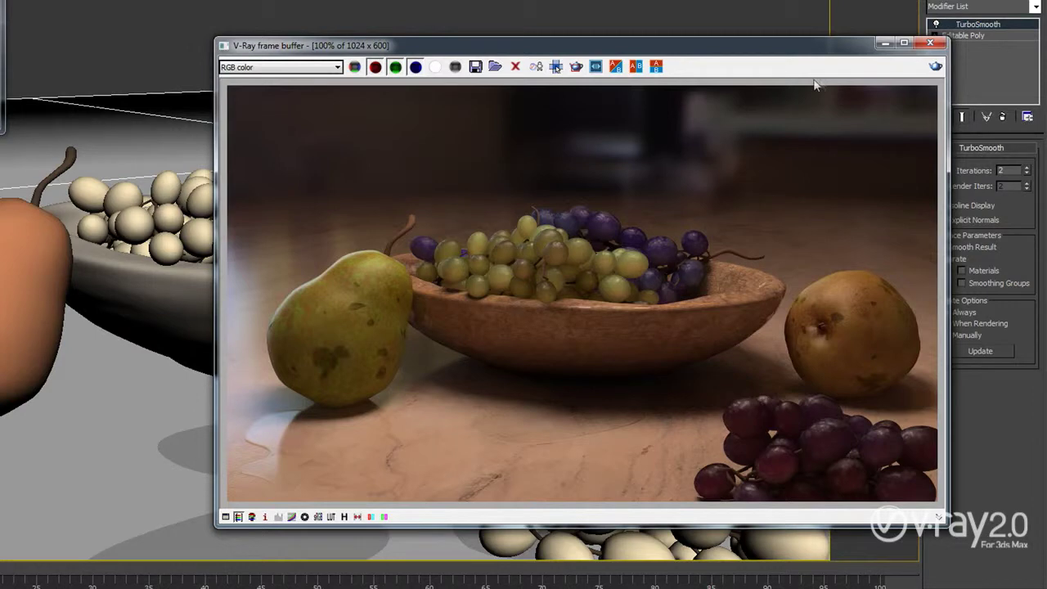
- Close the rendered fruit image and select the grape bunches and both pears in turn to examine the scene's objects
left_click(931, 43)
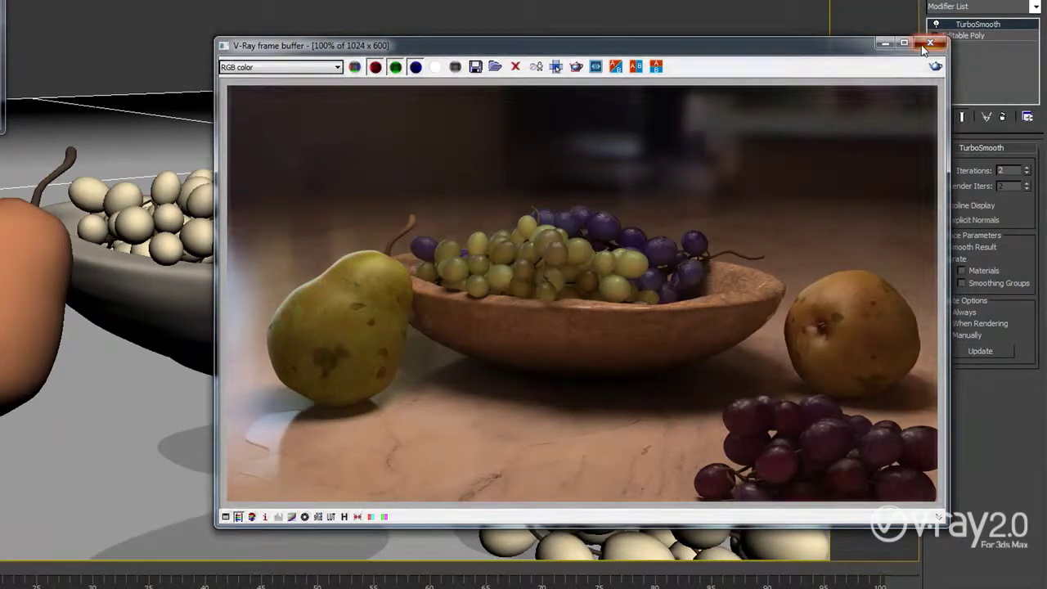
left_click(712, 54)
left_click(491, 180)
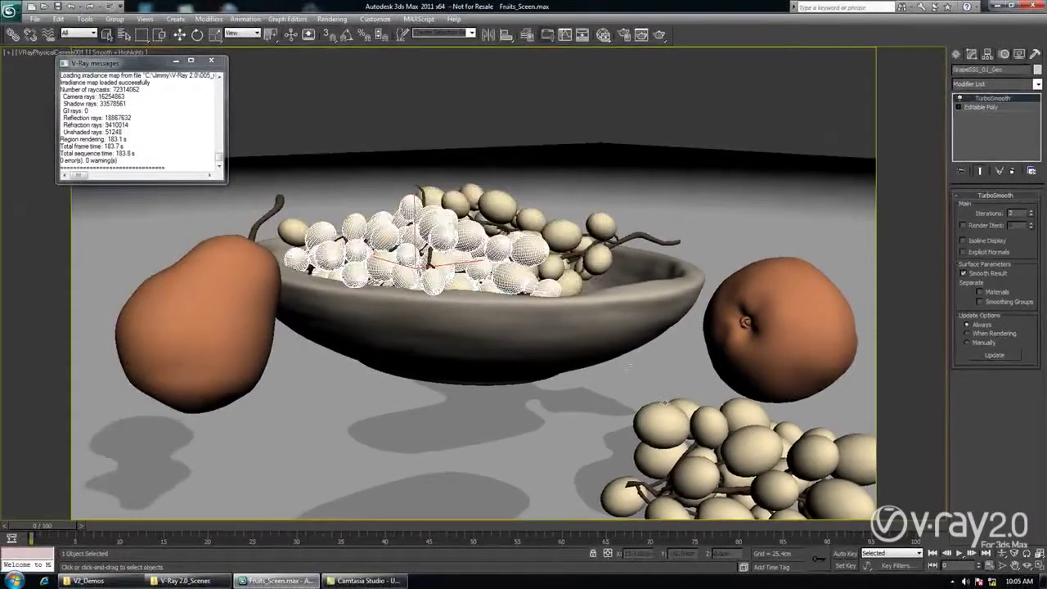
left_click(665, 404)
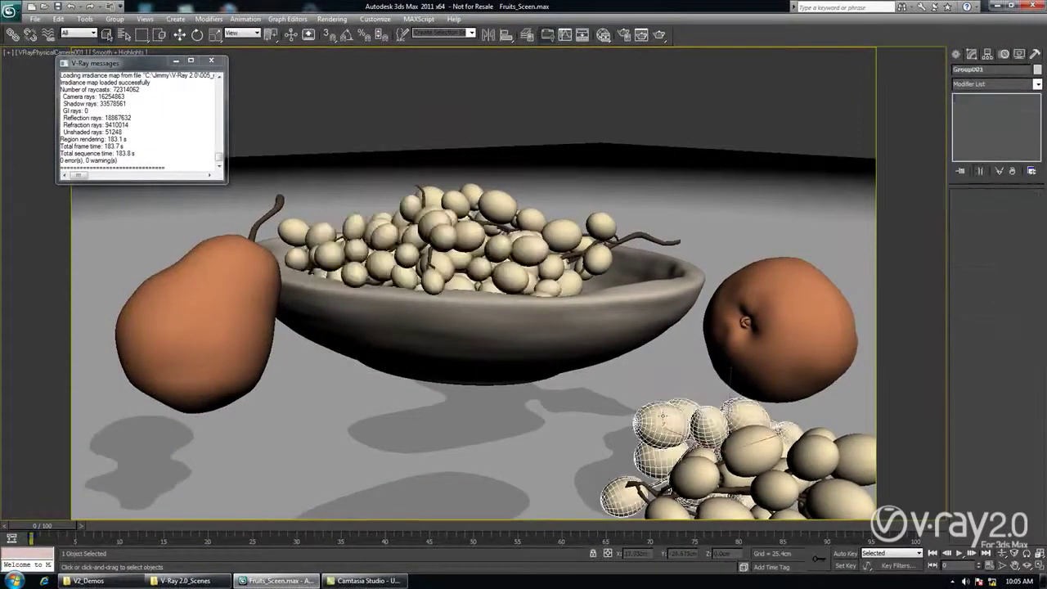
left_click(793, 349)
left_click(216, 331)
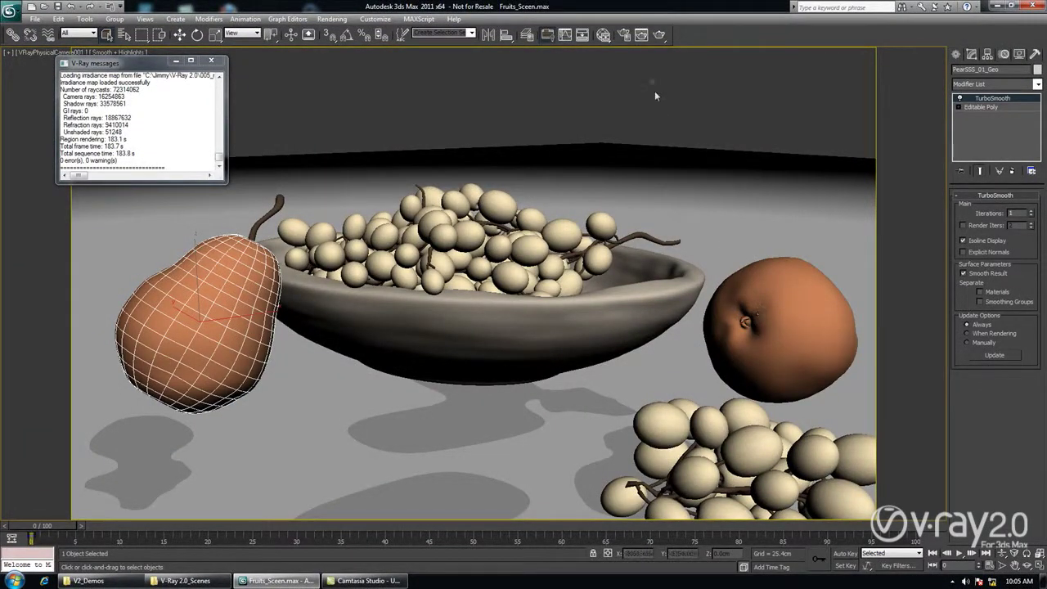
- Open the pear material's node graph in the Slate Material Editor and select the Pear_Blend_Mtl node
left_click(603, 35)
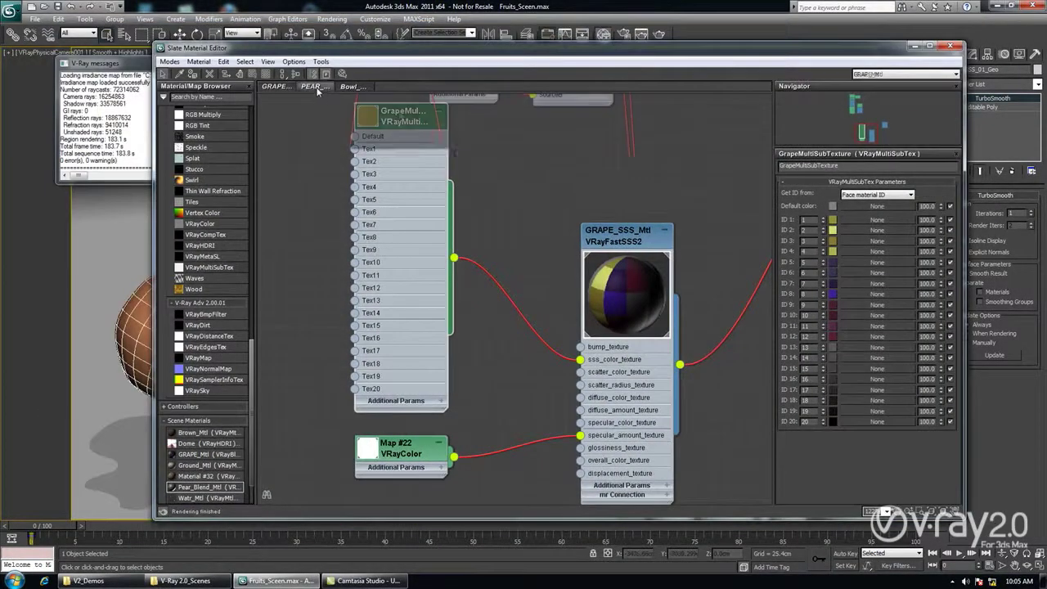
left_click(316, 86)
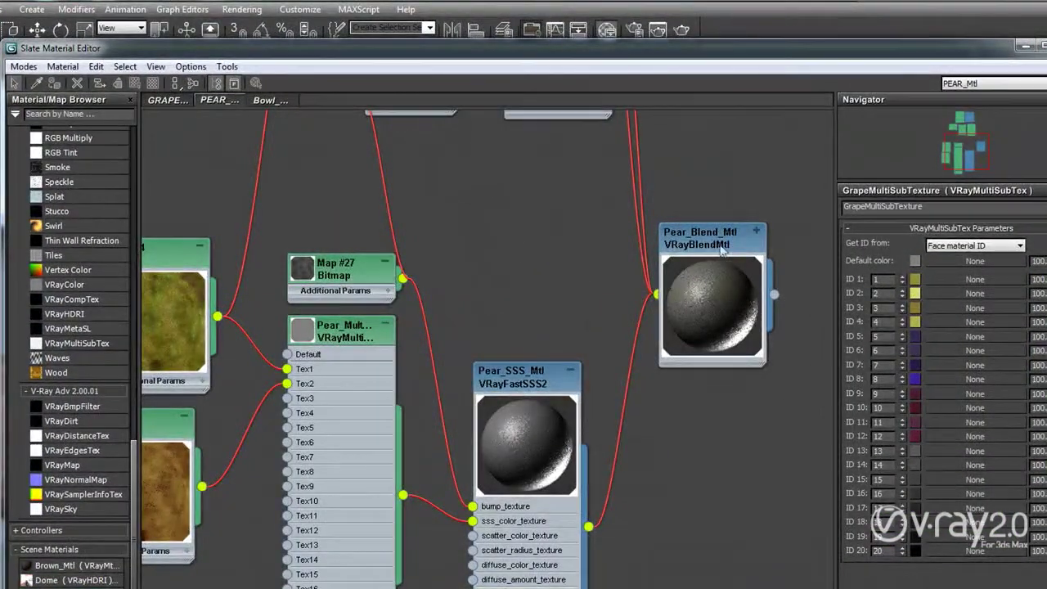
left_click(700, 247)
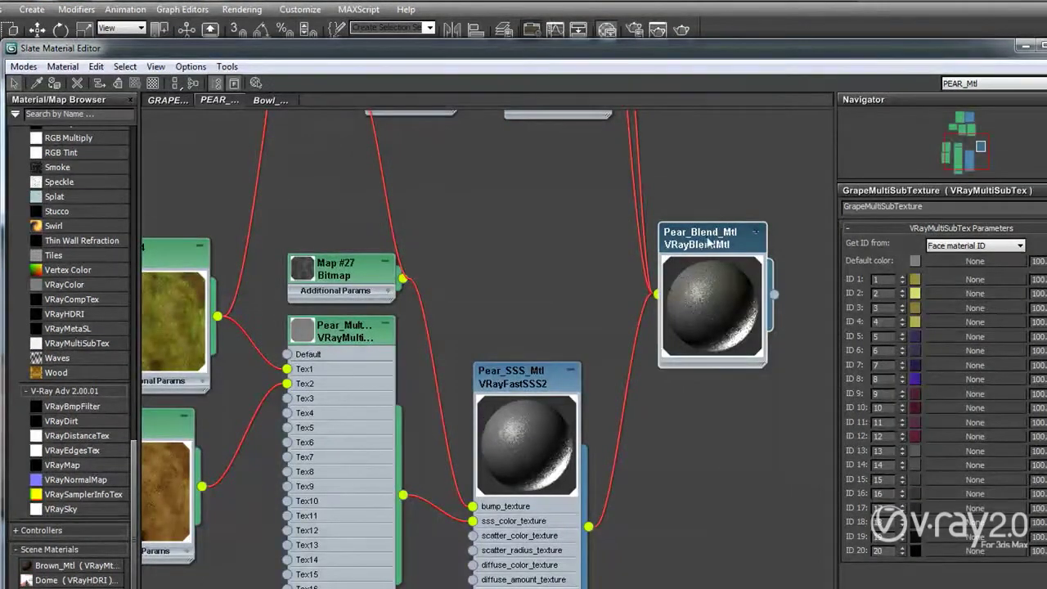
- Examine the Pear_SSS_Mtl node's sss_color_texture input and open the parameters of the Pear_Multisub_Texture map feeding it
left_click(526, 378)
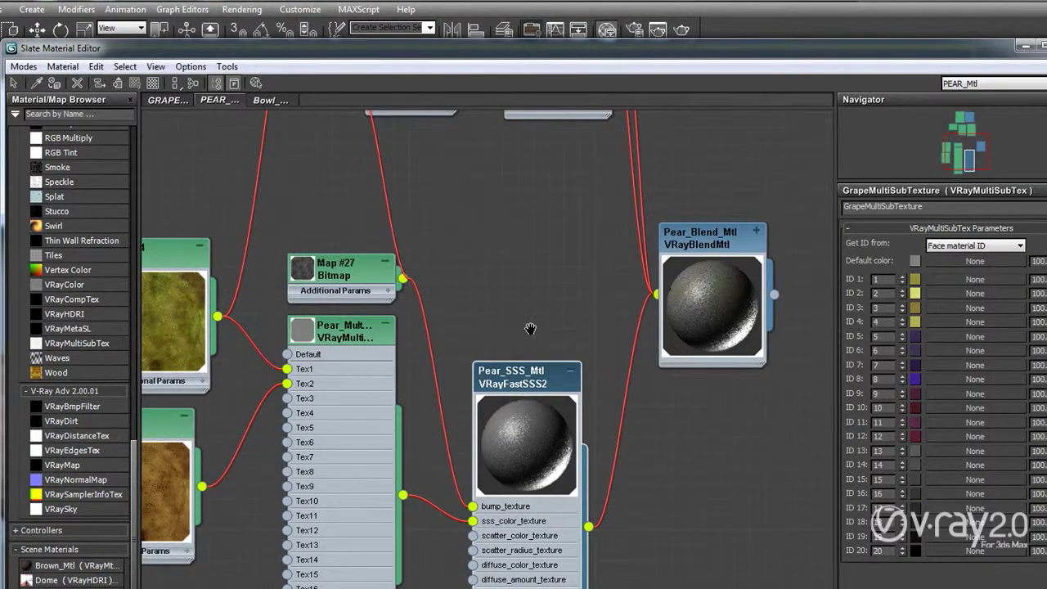
middle_click_drag(531, 329, 568, 255)
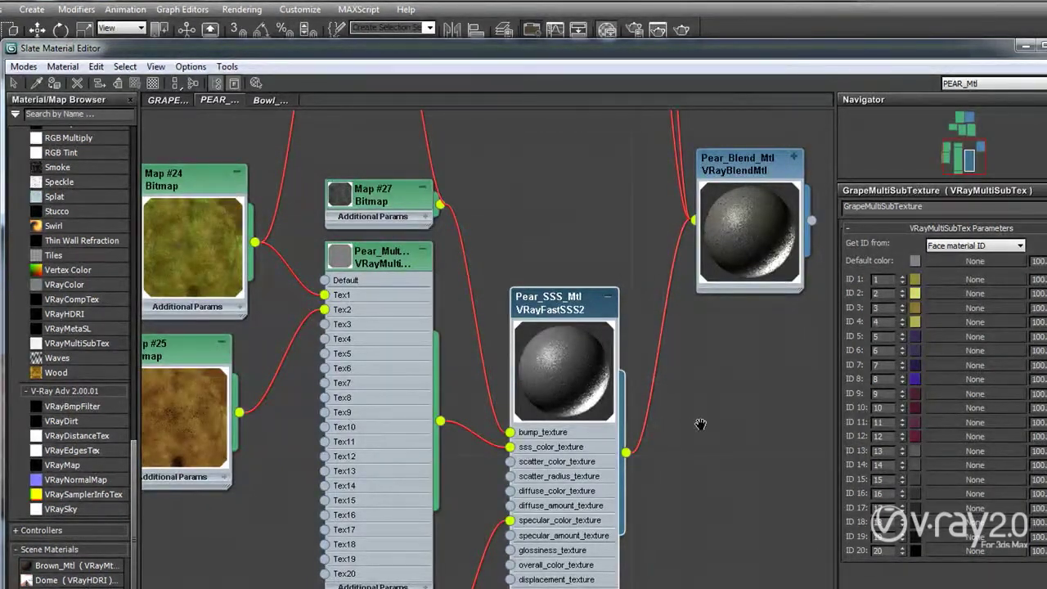
middle_click_drag(699, 420, 740, 362)
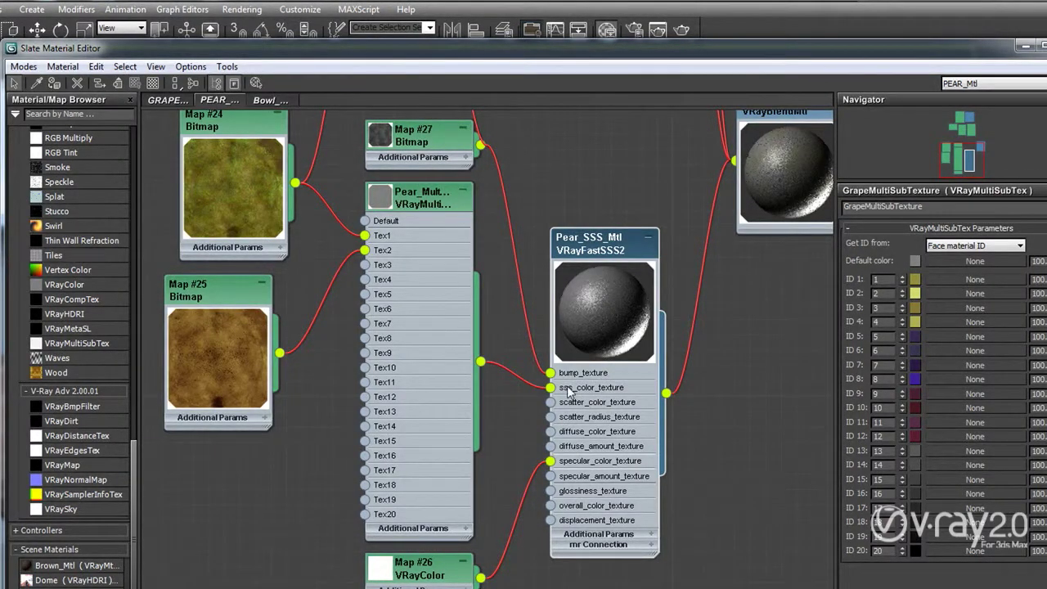
scroll(564, 389, "up", 1)
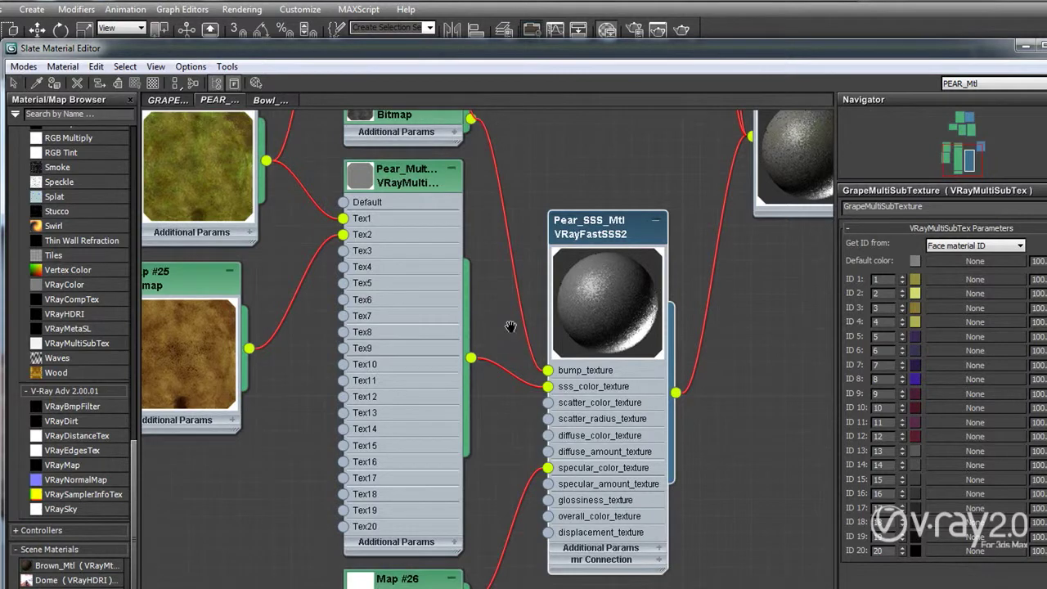
middle_click_drag(506, 323, 515, 335)
left_click(409, 193)
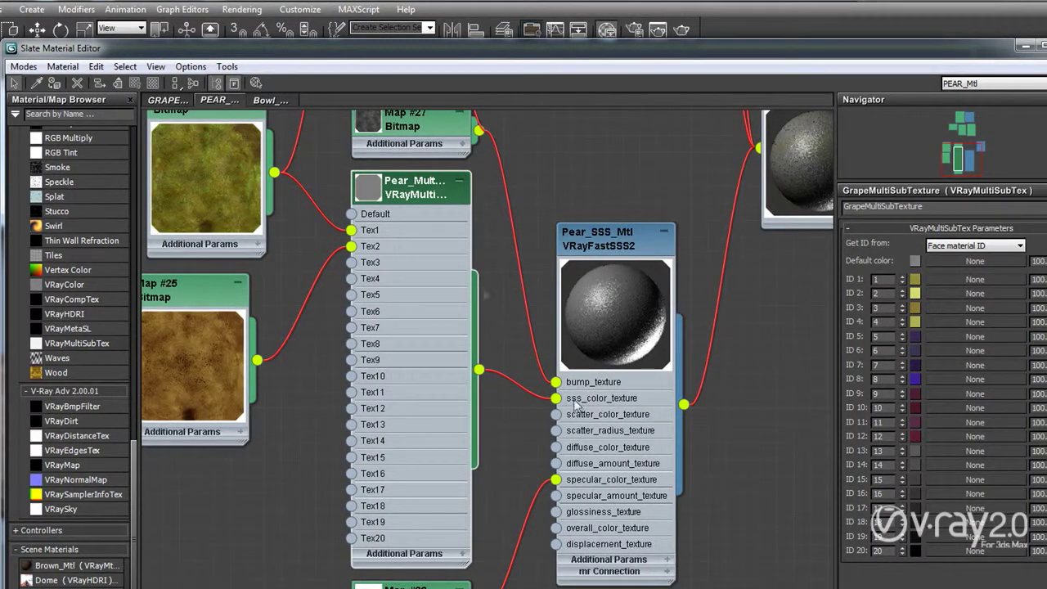
double_click(405, 187)
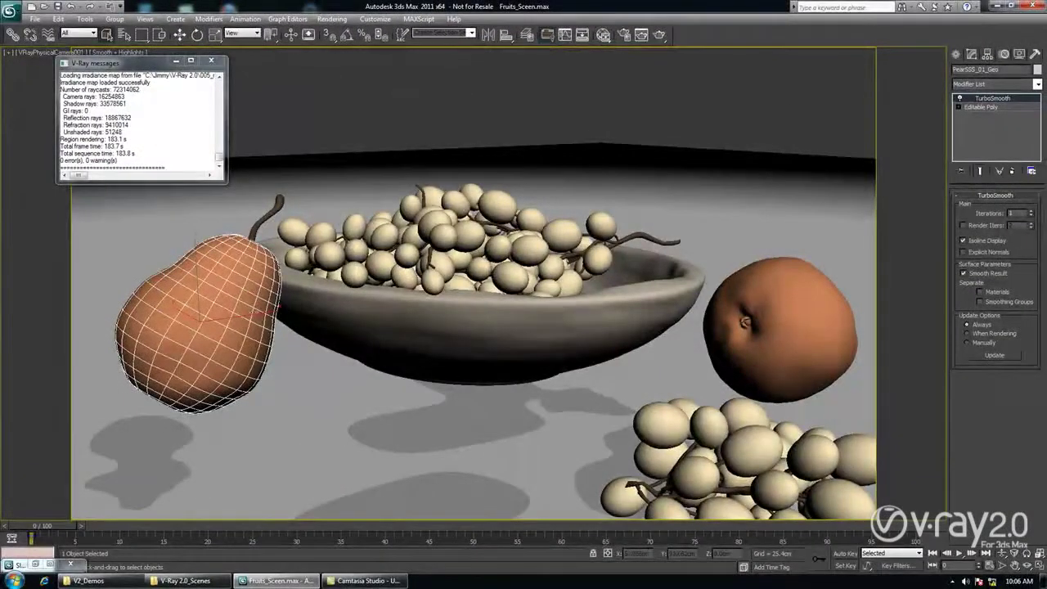
- Check the Object ID of each pear in its Object Properties, leaving both objects' settings as they are
right_click(239, 302)
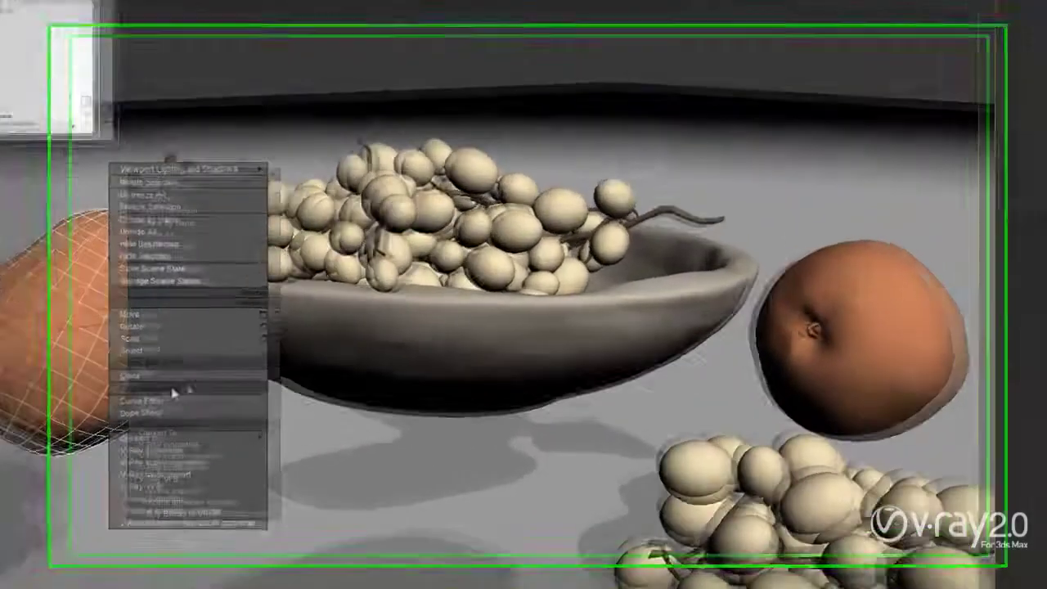
left_click(263, 365)
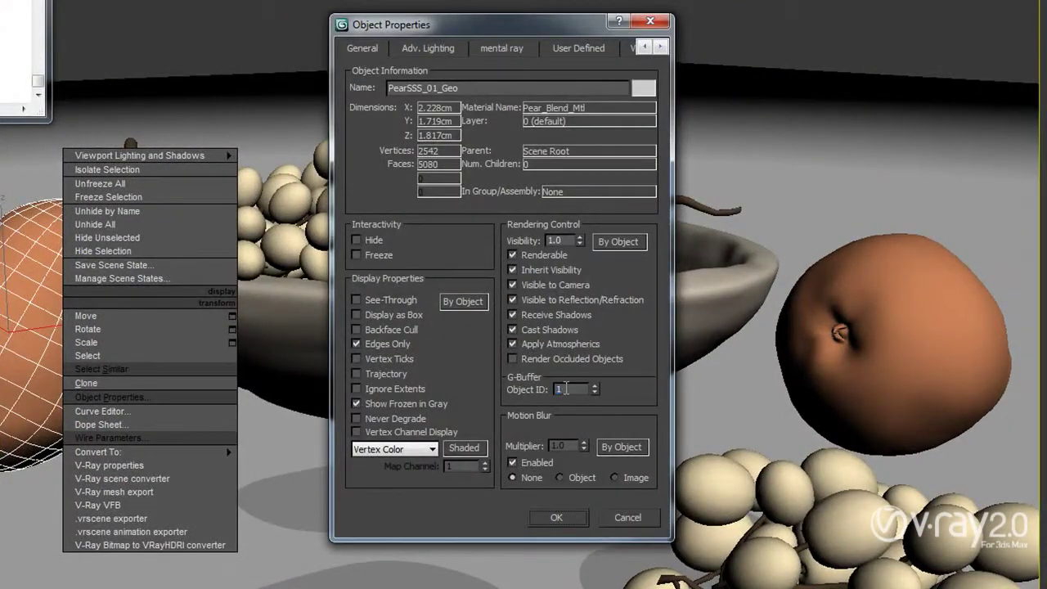
left_click(630, 517)
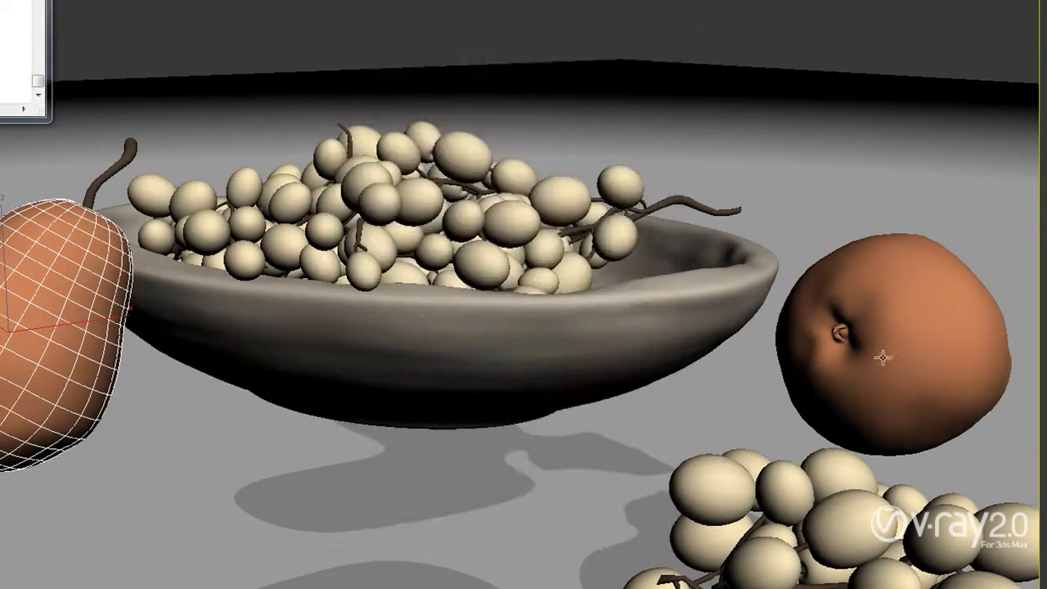
left_click(883, 347)
right_click(888, 350)
left_click(935, 448)
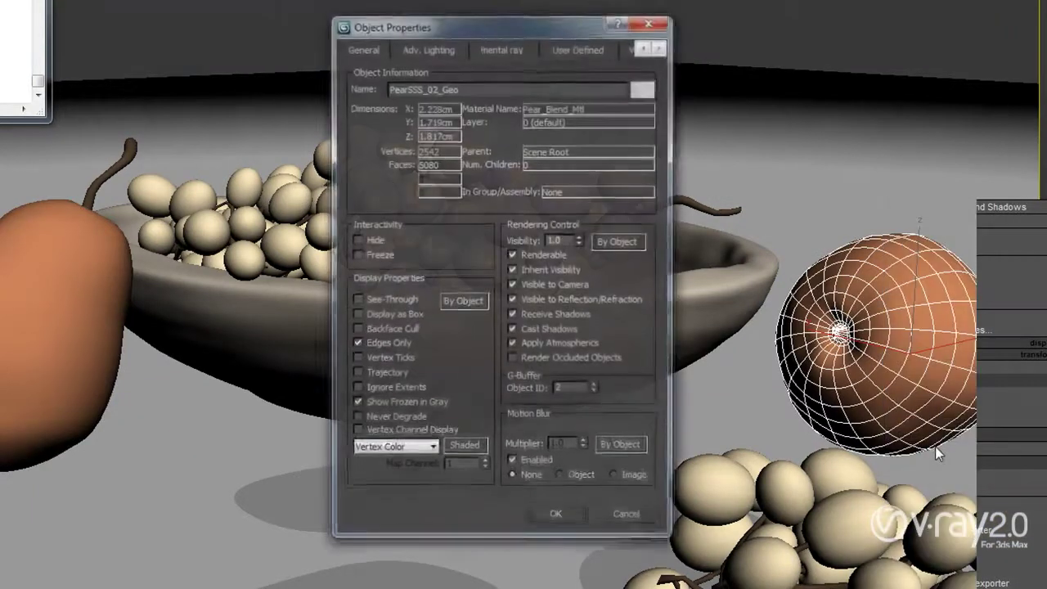
left_click(617, 521)
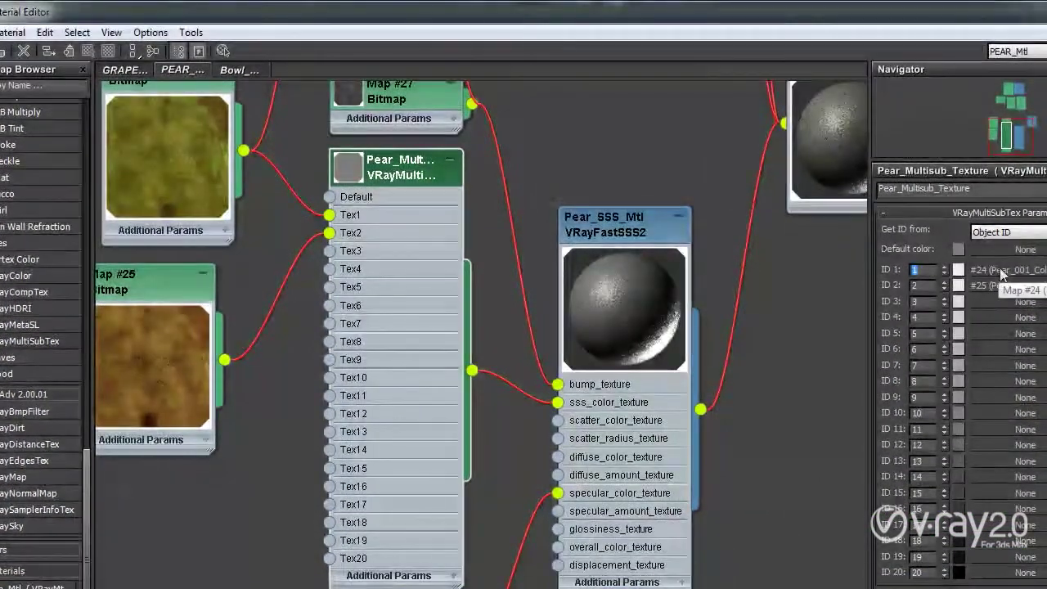
- Select the green and brown pear bitmaps in turn to examine the maps connected to Tex1 and Tex2
left_click(200, 176)
middle_click_drag(258, 226, 340, 310)
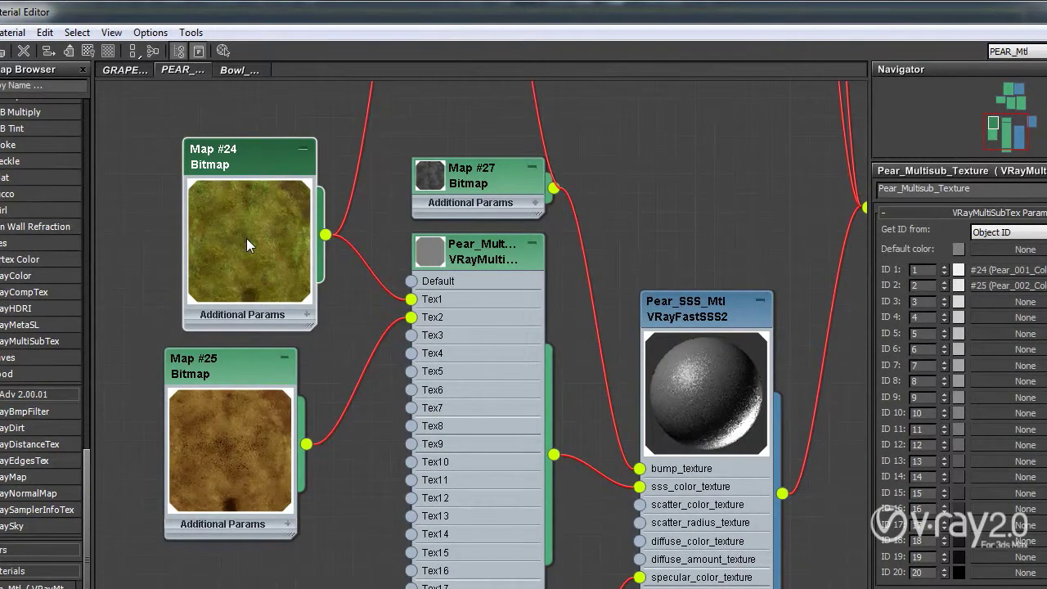
left_click(232, 431)
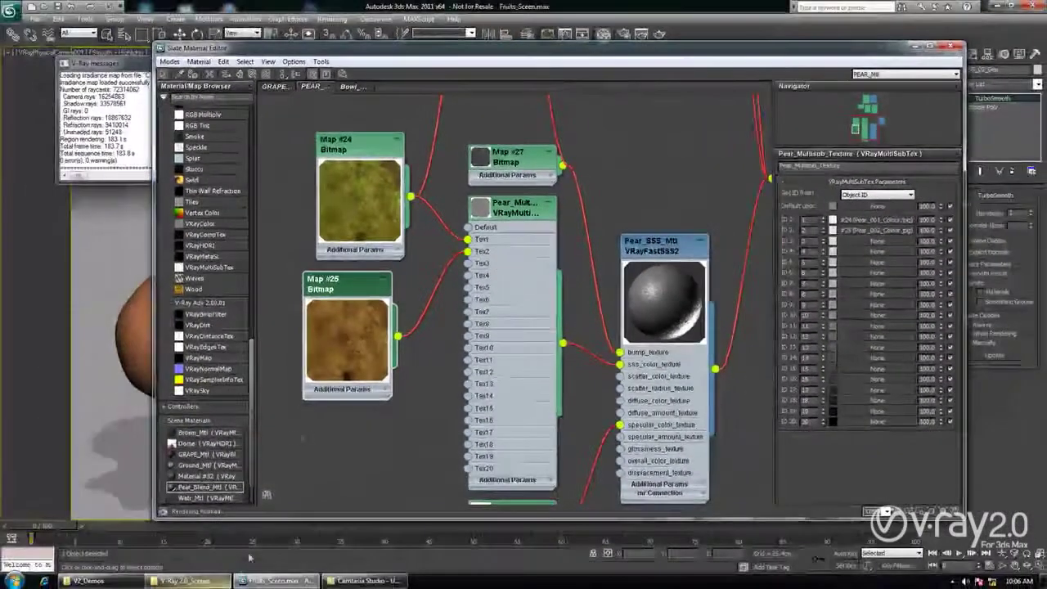
- Show the last V-Ray frame buffer image from Render Setup to compare the two pears, then minimize it and close Render Setup
left_click(626, 35)
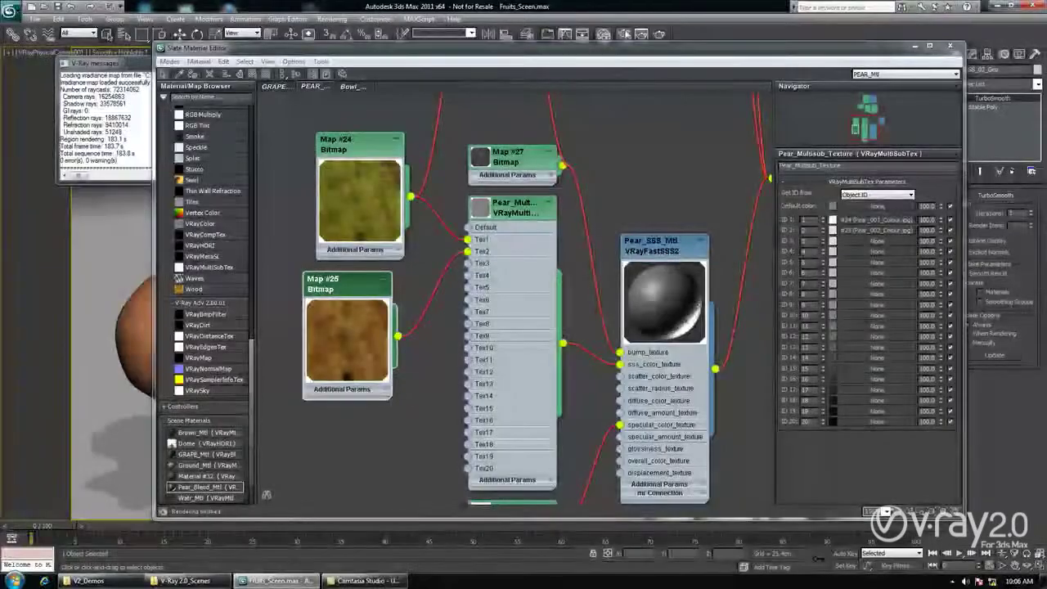
left_click(635, 138)
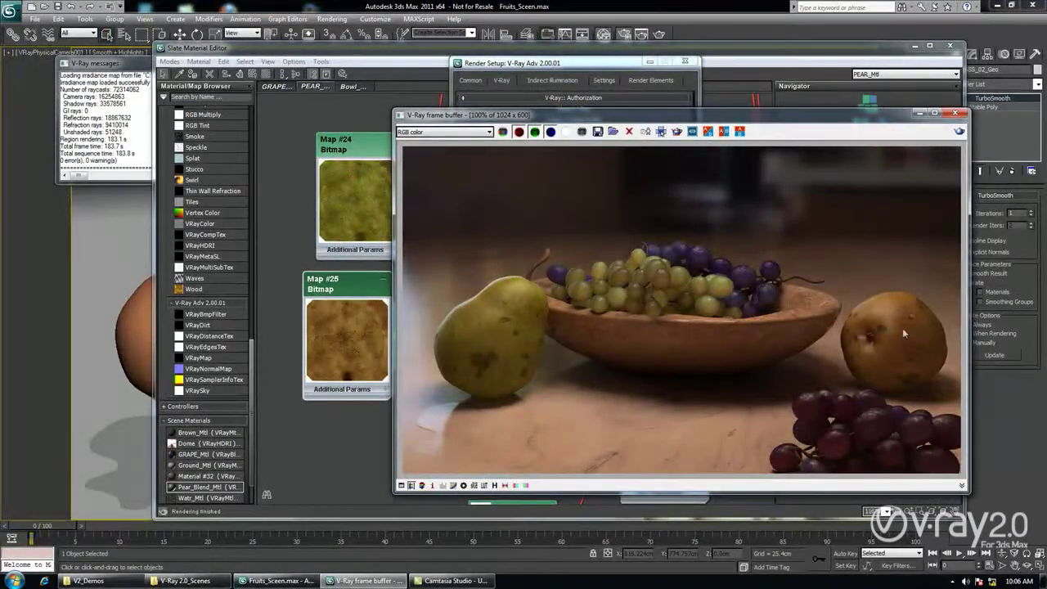
left_click(955, 114)
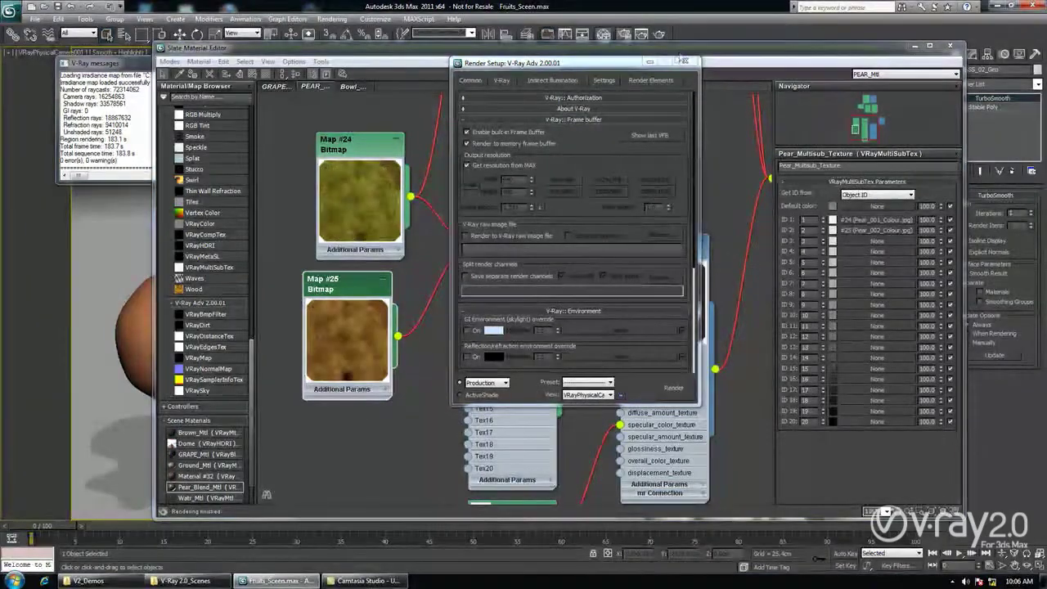
left_click(640, 137)
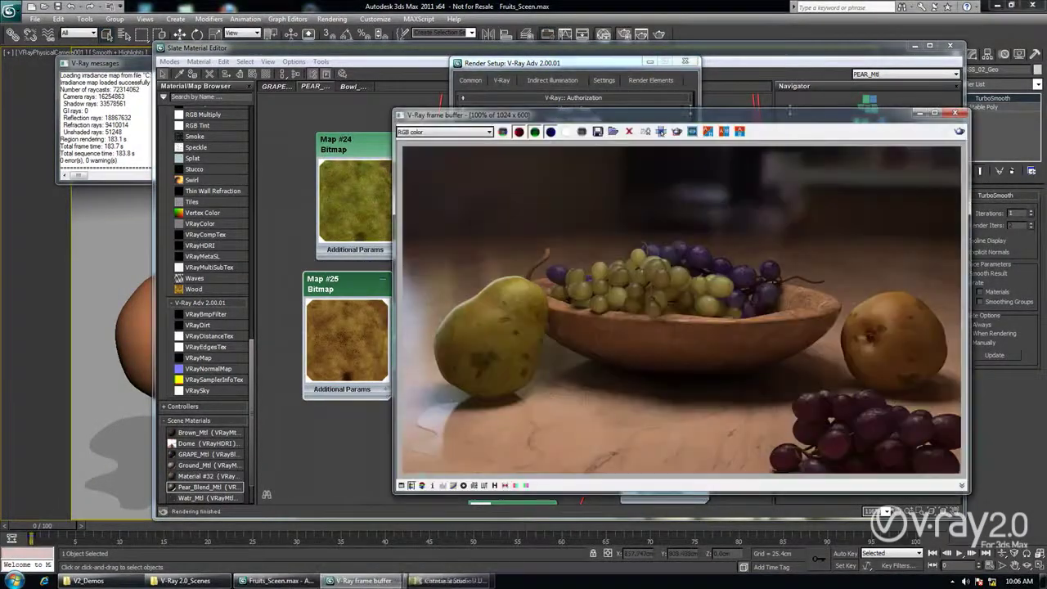
left_click(920, 113)
left_click(686, 63)
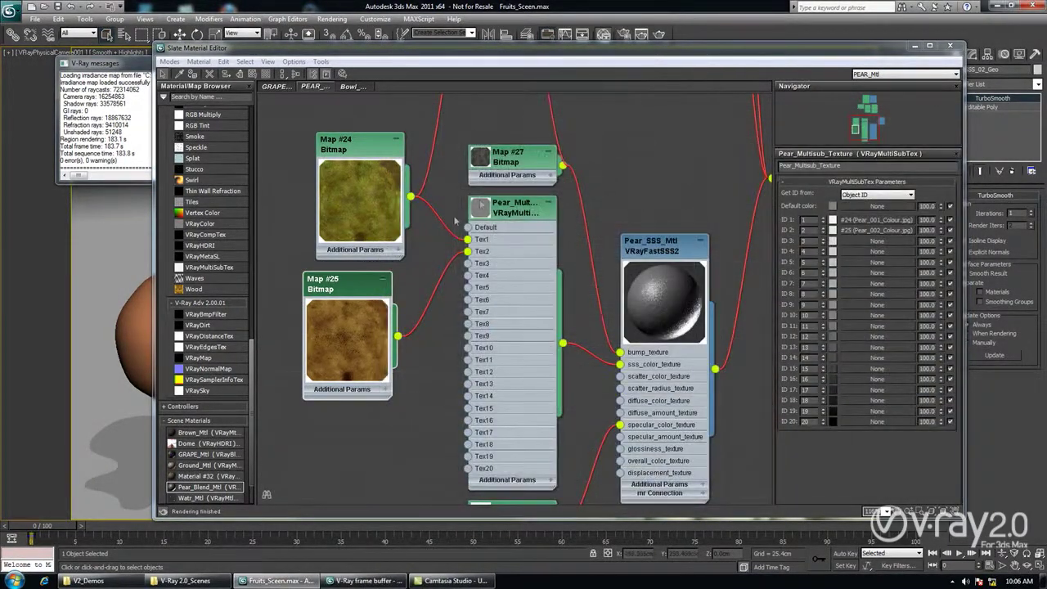
- Display the grape material's node graph and open the parameters of its GRAPE_SSS_Mtl node
left_click(279, 87)
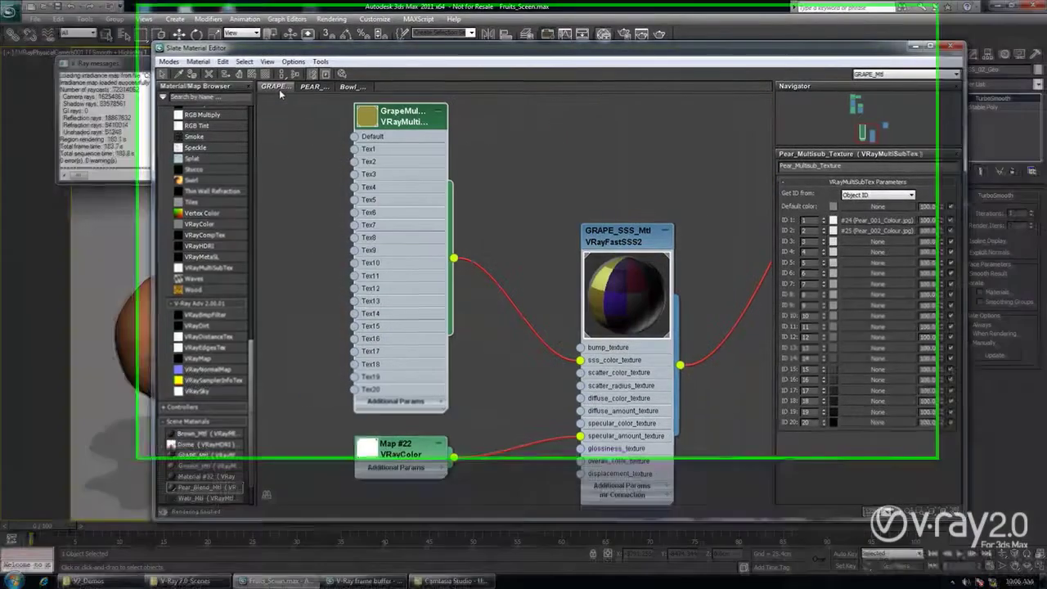
scroll(494, 205, "down", 5)
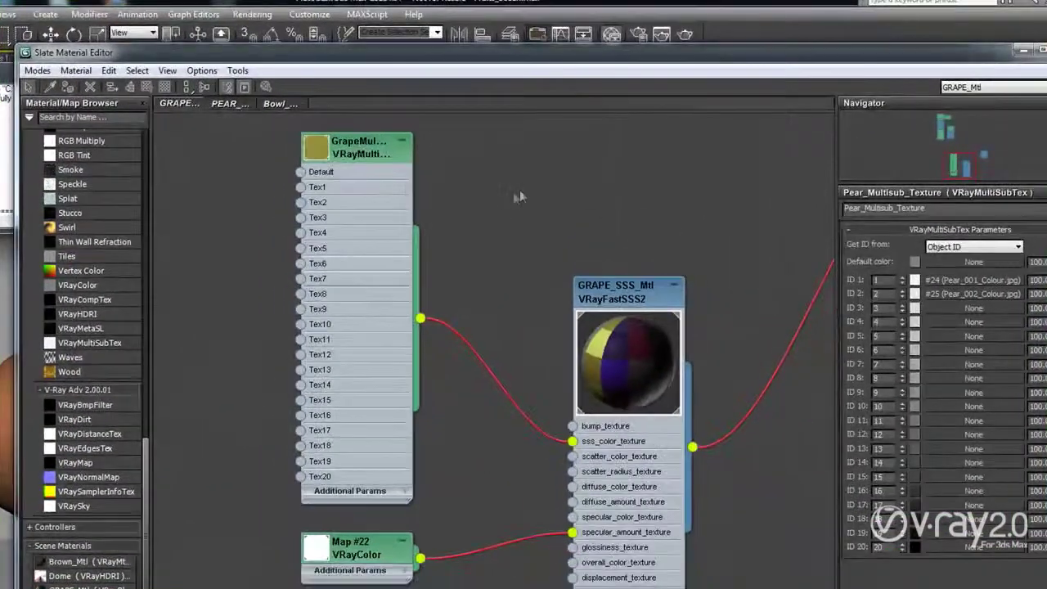
middle_click_drag(657, 171, 554, 275)
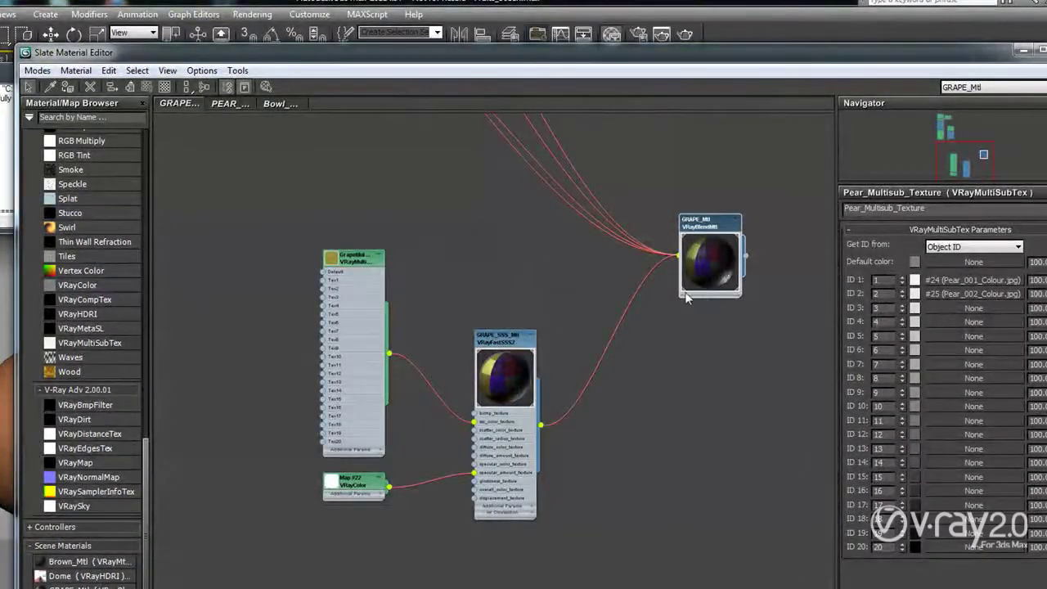
scroll(504, 286, "up", 3)
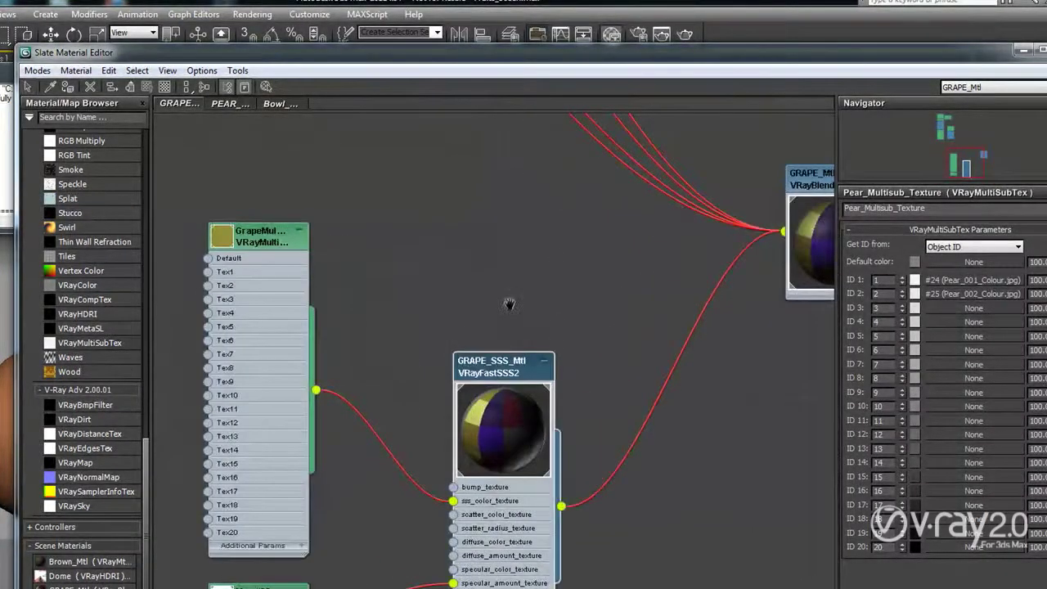
double_click(564, 258)
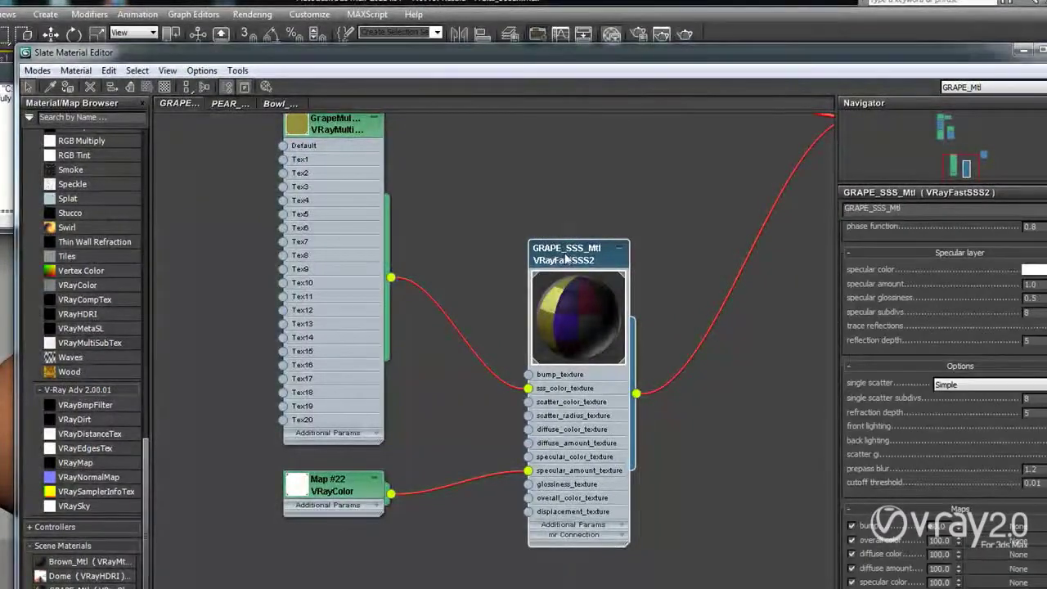
- Trace the sss_color_texture connection of GRAPE_SSS_Mtl and open the parameters of the GrapeMultiSubTexture map
scroll(565, 387, "up", 1)
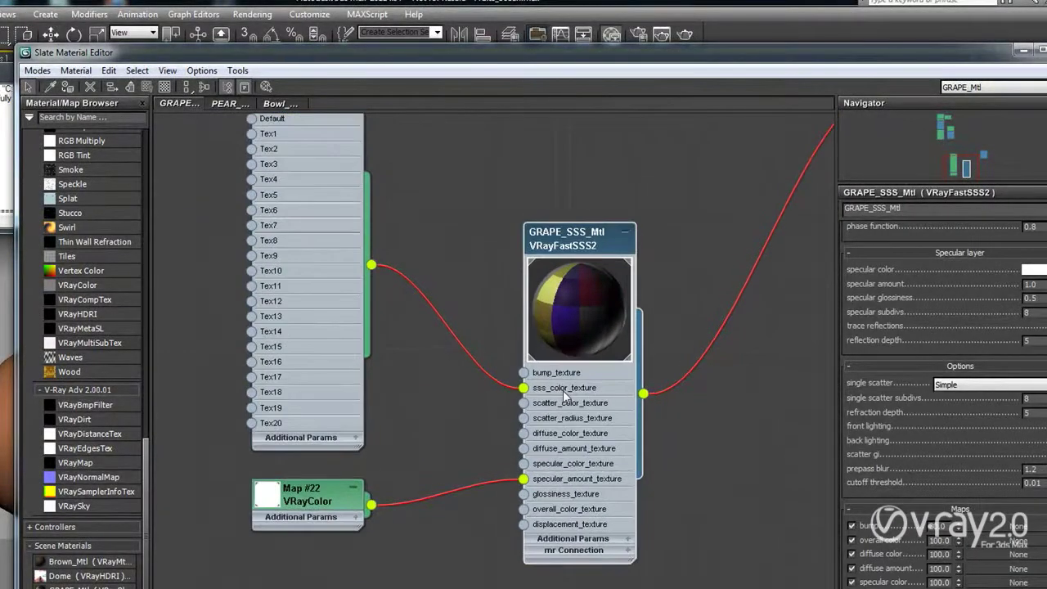
scroll(450, 238, "down", 1)
middle_click_drag(454, 234, 468, 277)
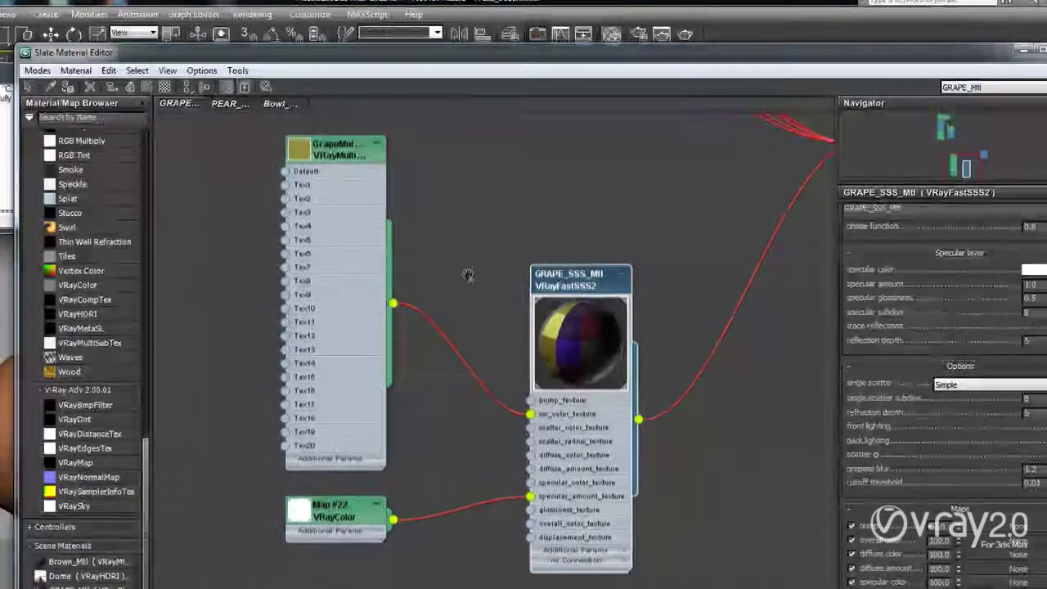
double_click(344, 156)
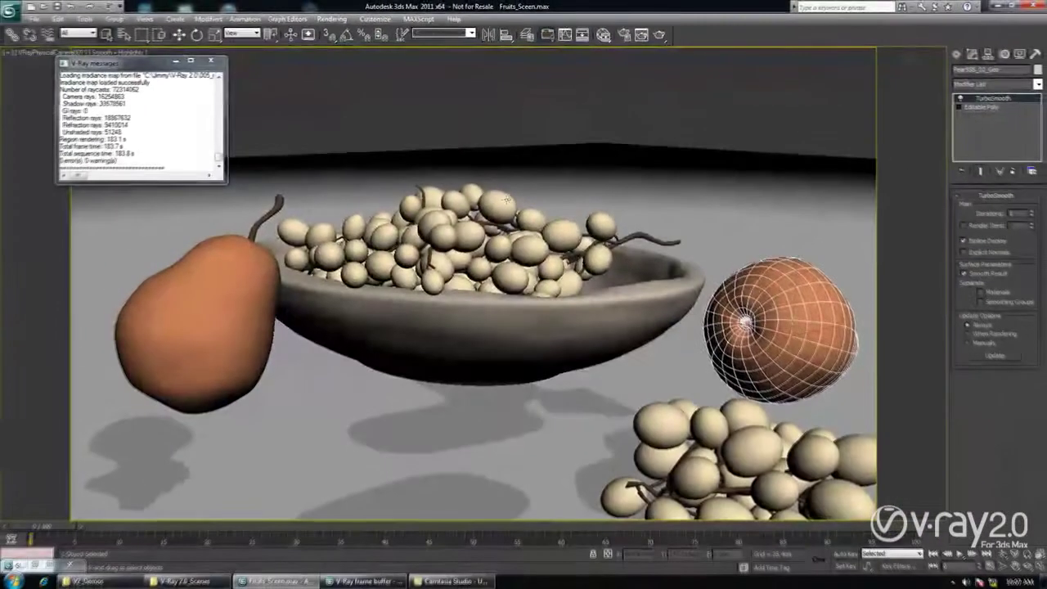
- Select the rear grape bunch in the bowl, pick one grape at Editable Poly Element level, and check its polygon material ID
left_click(492, 230)
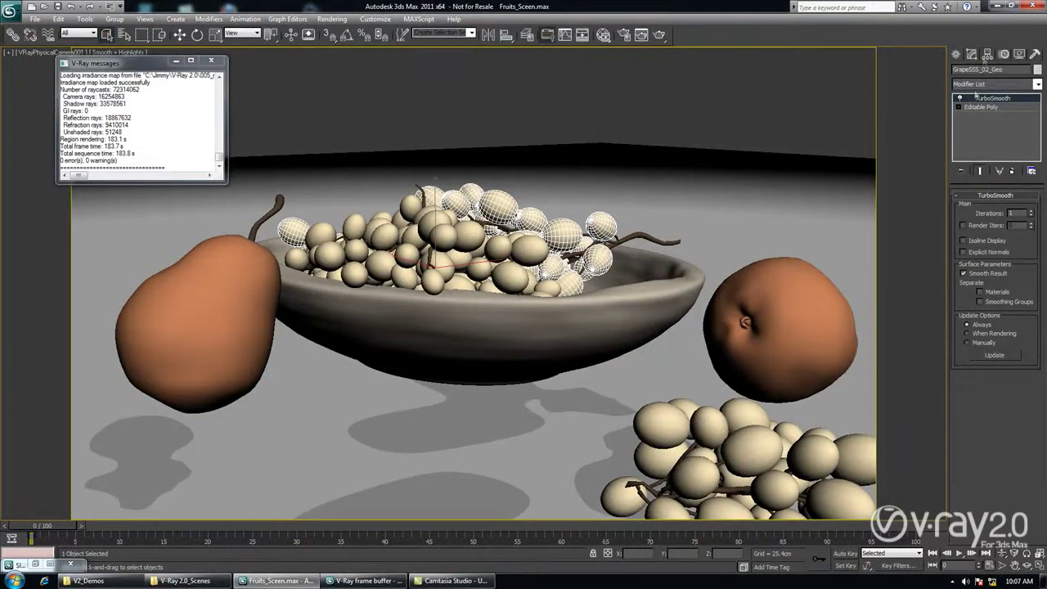
left_click(986, 110)
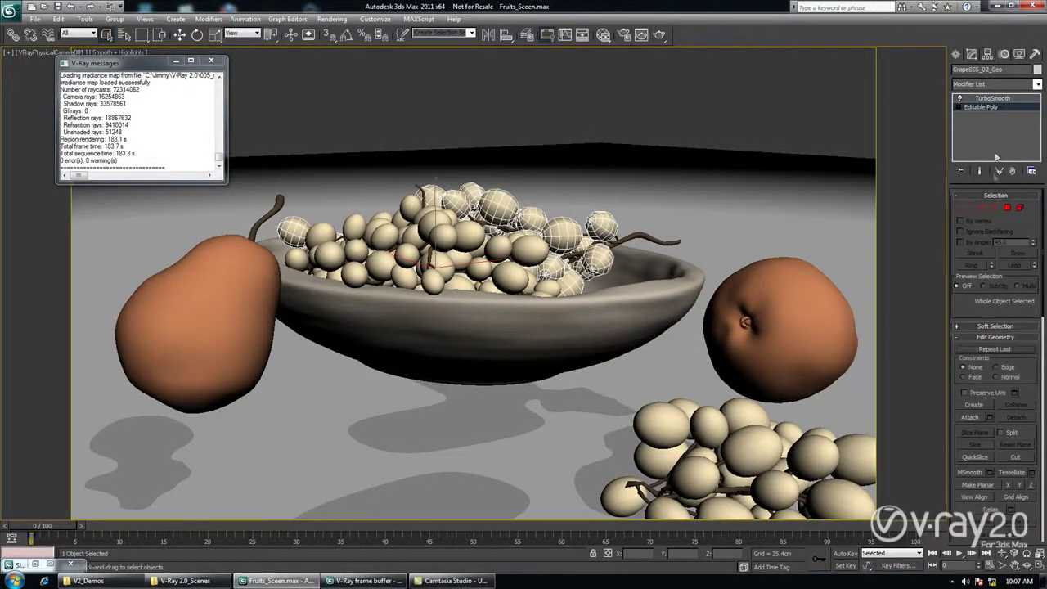
left_click(1019, 208)
left_click(603, 226)
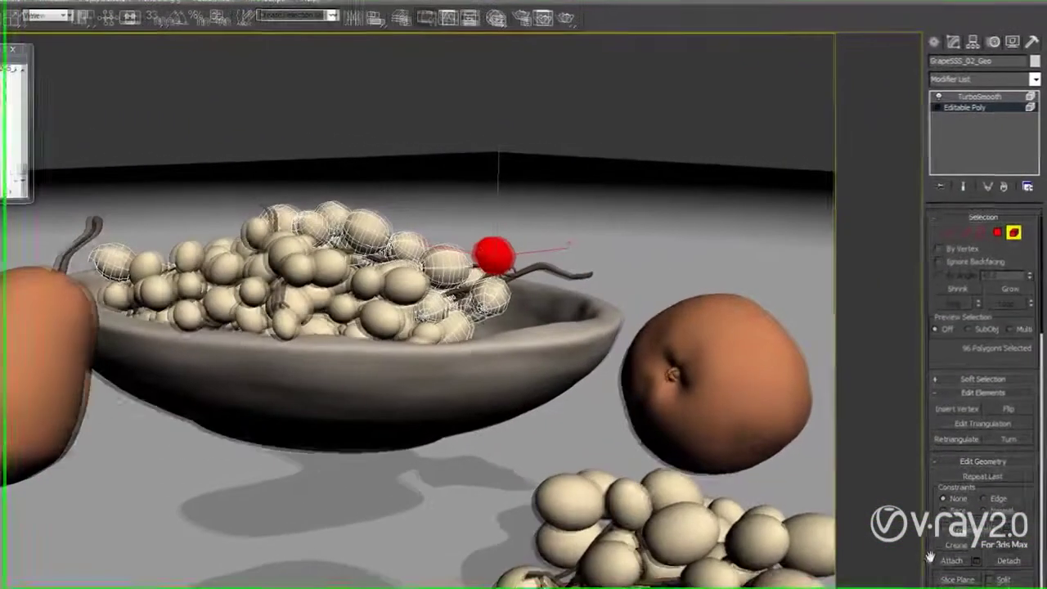
left_click_drag(953, 467, 940, 254)
left_click_drag(913, 292, 914, 254)
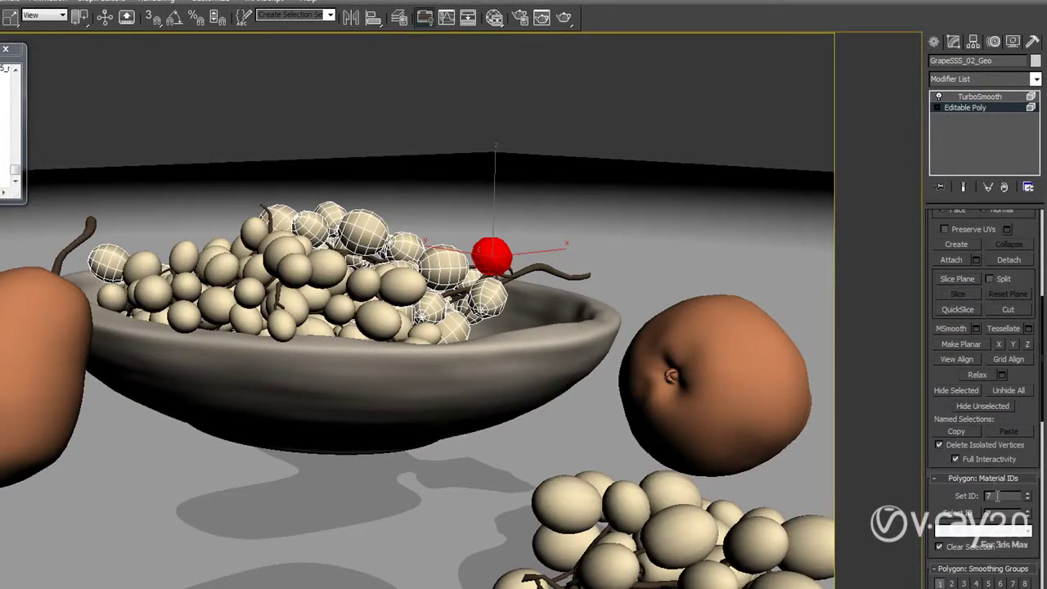
- Select four more grapes of the rear bunch one after another to compare their material IDs
left_click(488, 299)
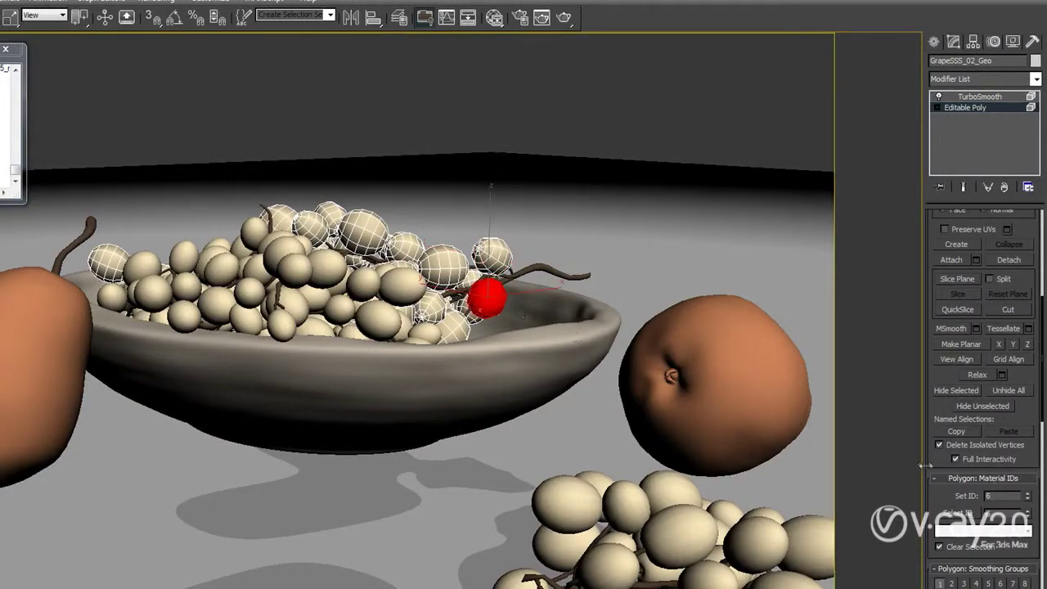
left_click(444, 263)
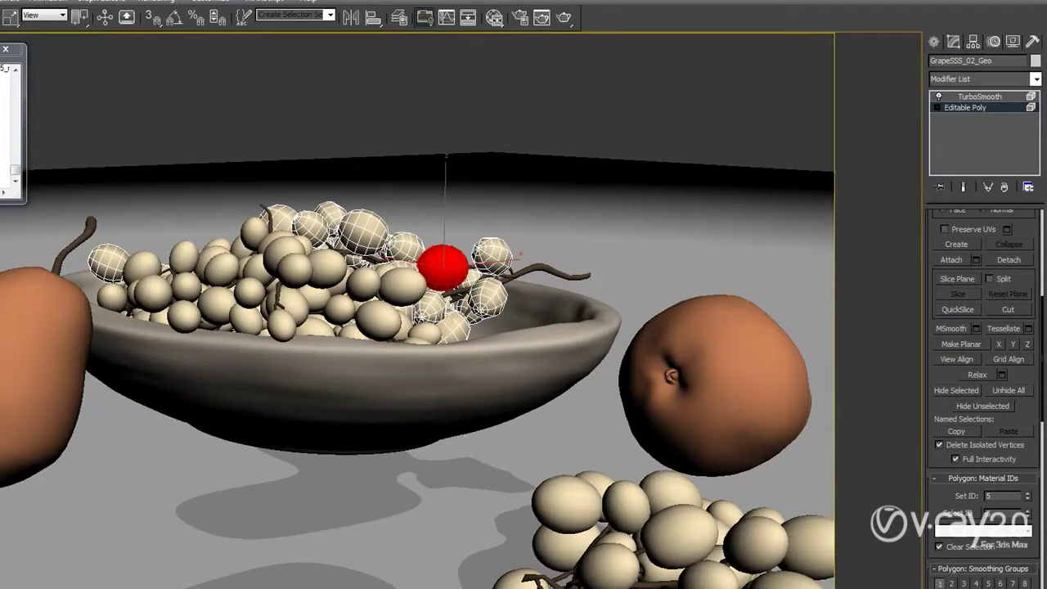
left_click(435, 307)
left_click(366, 229)
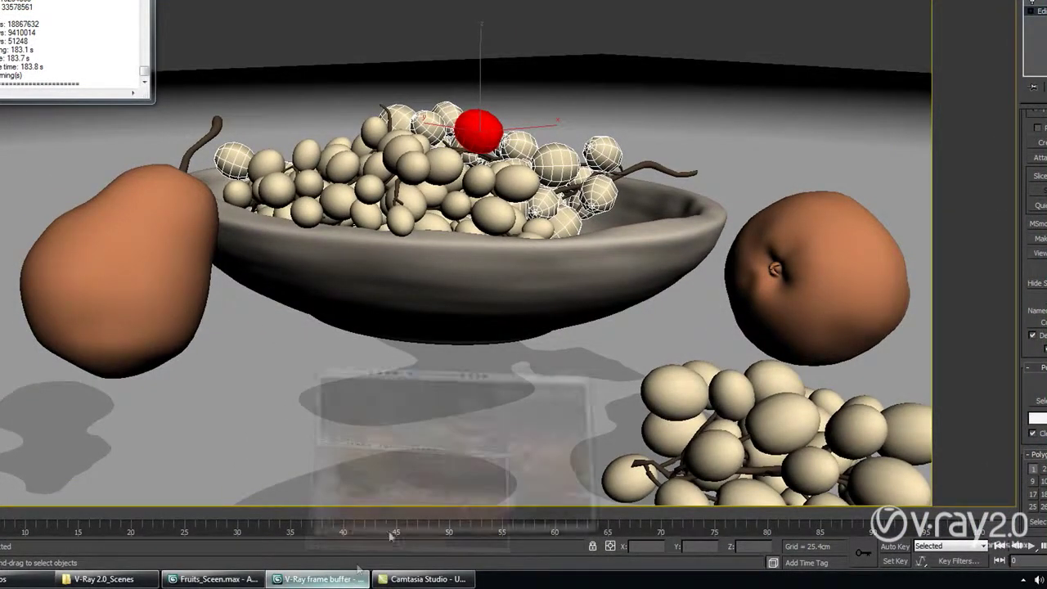
- Bring back the V-Ray frame buffer image and zoom in on the bowl to examine the colour variation between grapes
left_click(348, 577)
scroll(760, 239, "up", 5)
scroll(792, 232, "down", 2)
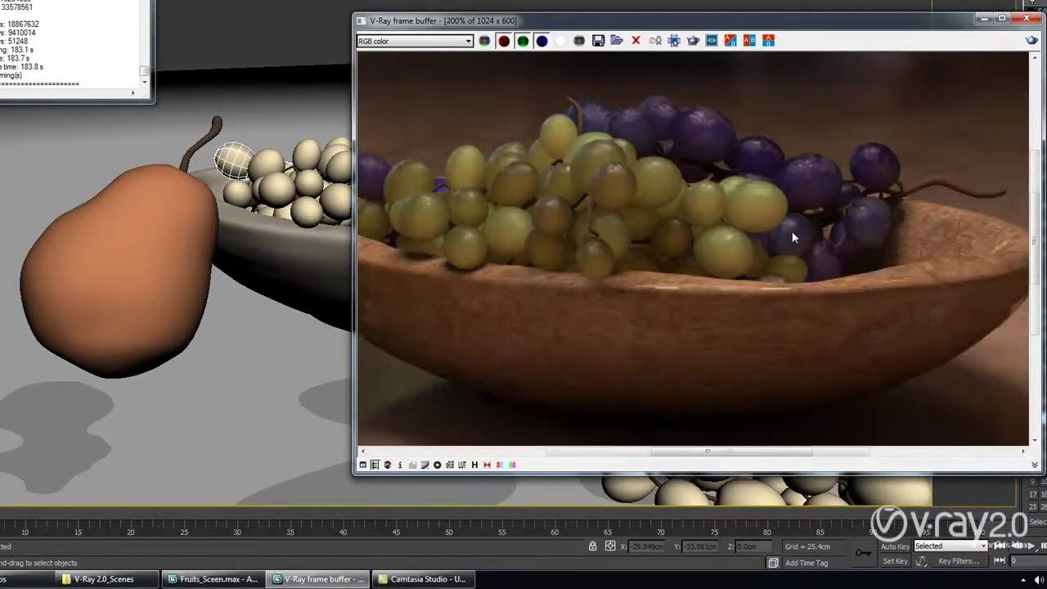
scroll(797, 233, "up", 1)
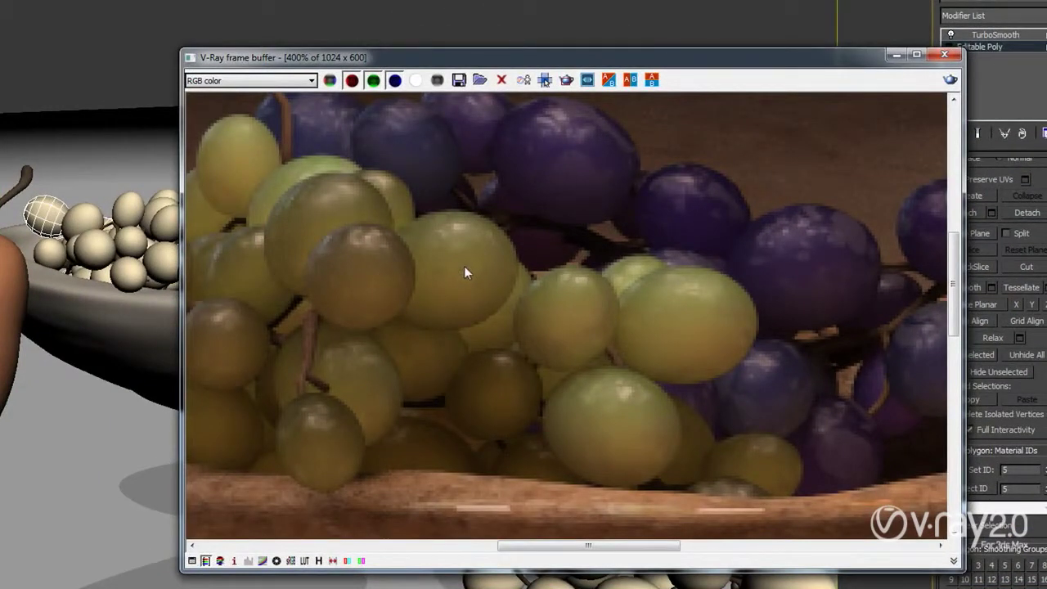
scroll(654, 312, "down", 2)
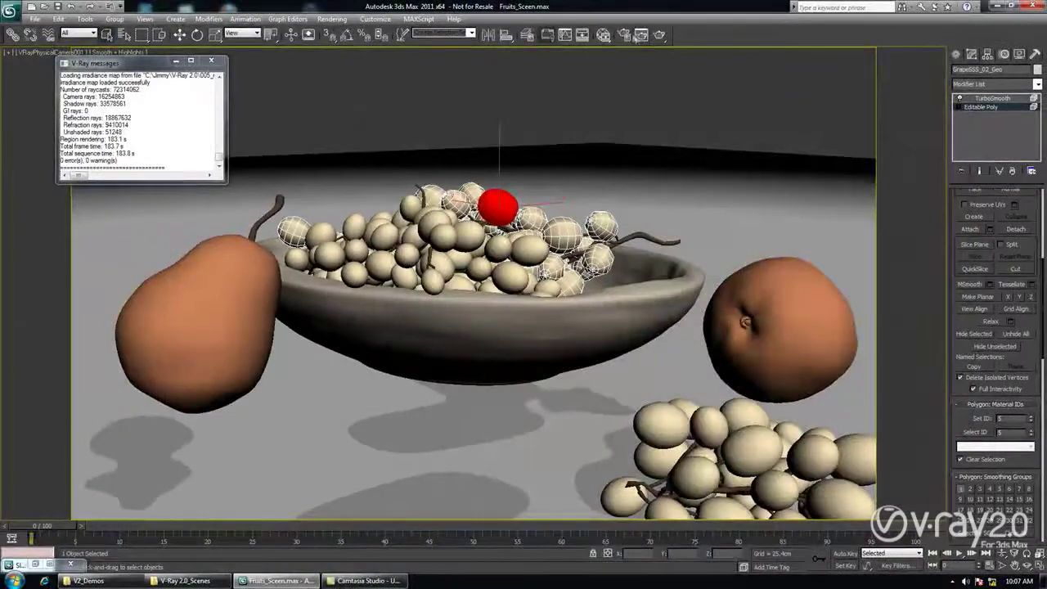
- Reopen the Slate Material Editor and examine GrapeMultiSubTexture's ID colours and the graph up to the GRAPE_Mtl blend node
left_click(603, 35)
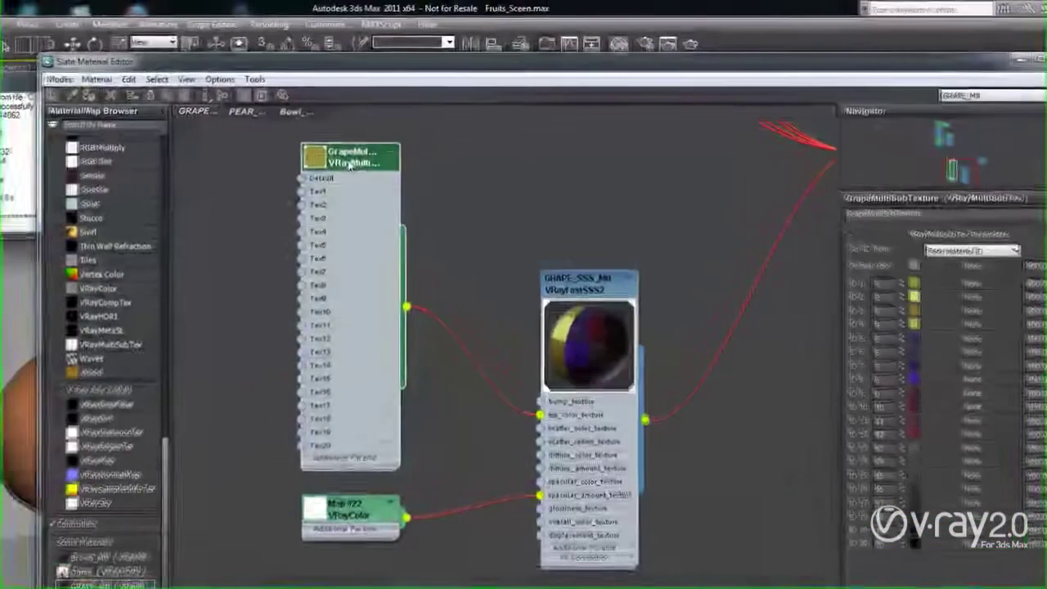
left_click(903, 281)
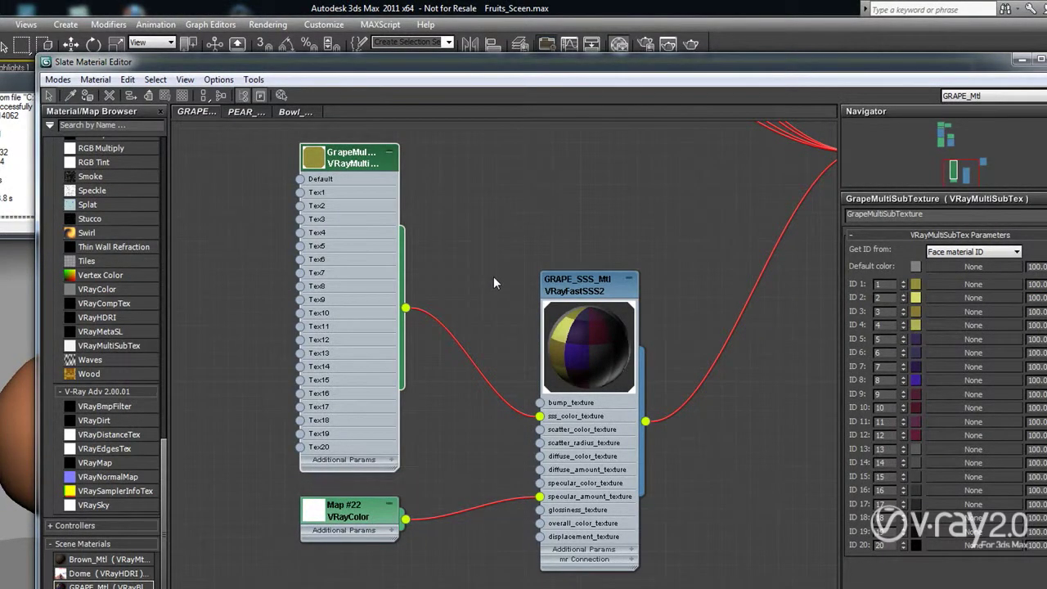
middle_click_drag(625, 227, 541, 275)
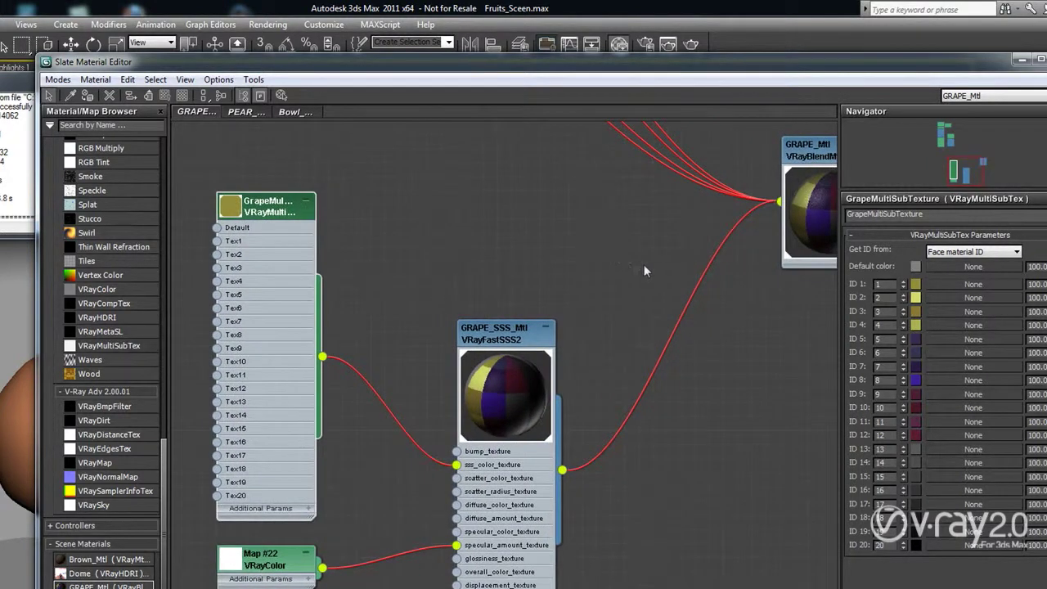
scroll(647, 262, "down", 1)
middle_click_drag(751, 338, 724, 358)
scroll(724, 358, "down", 1)
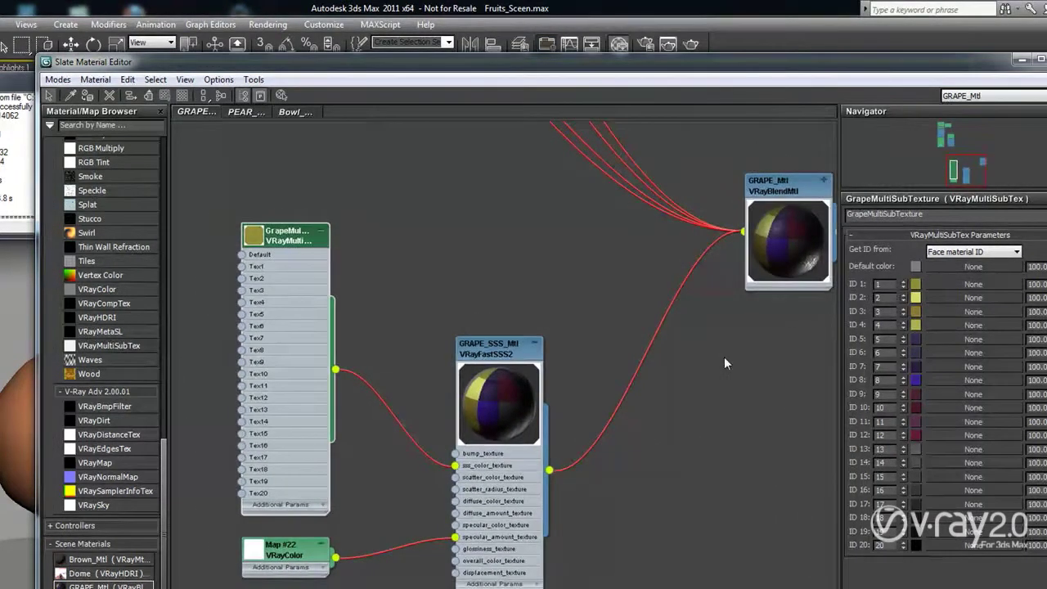